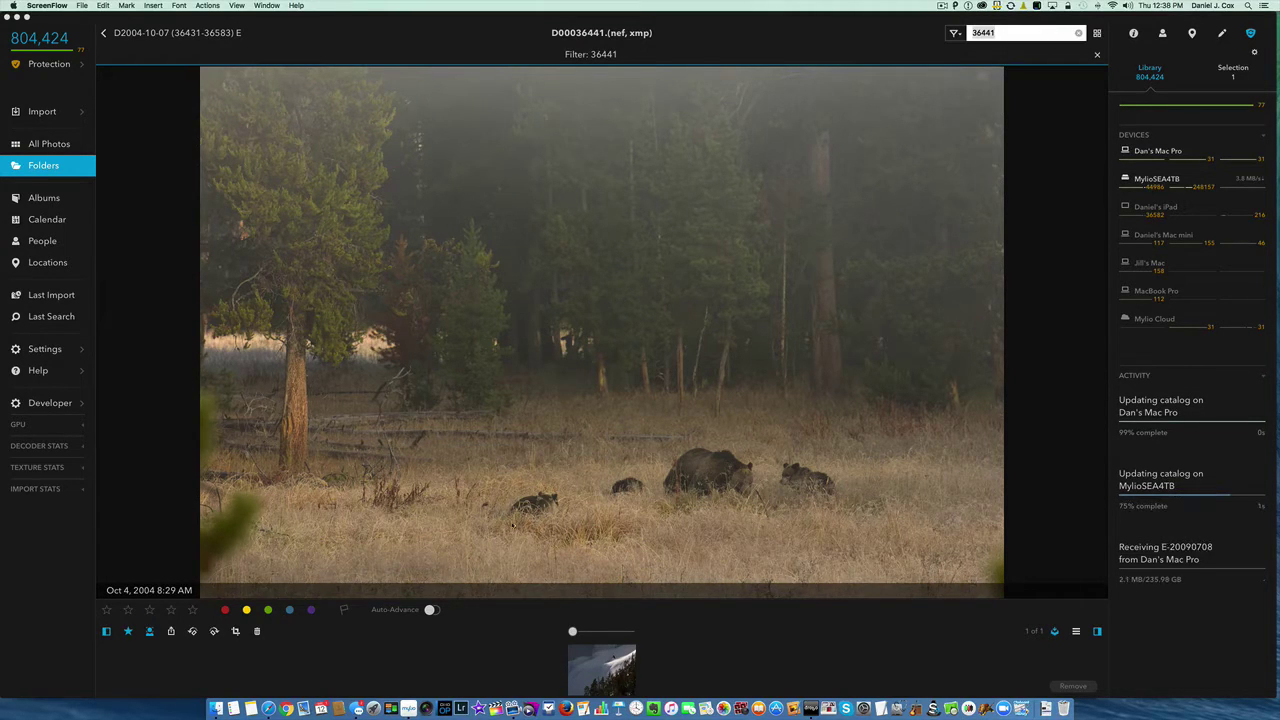
- Open the four TIFF carving photos together in Preview, starting with 62648-00309.tif
left_click(216, 709)
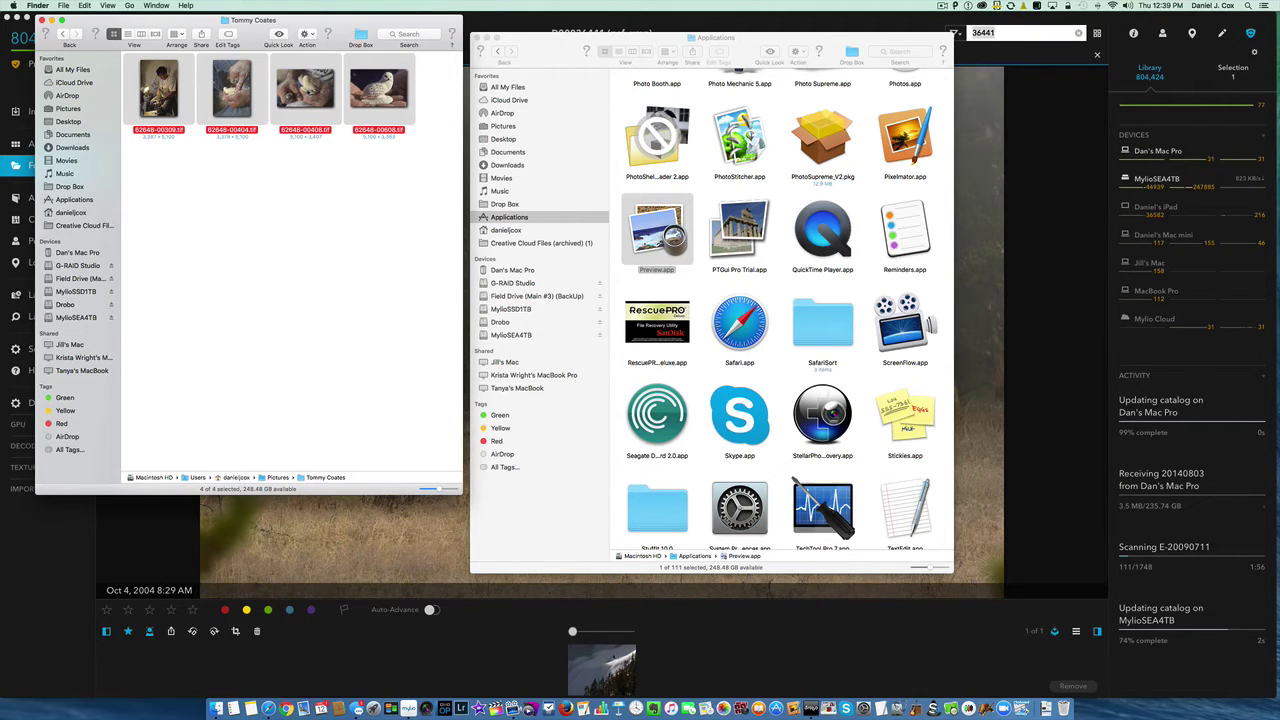
right_click(308, 88)
mouse_move(319, 119)
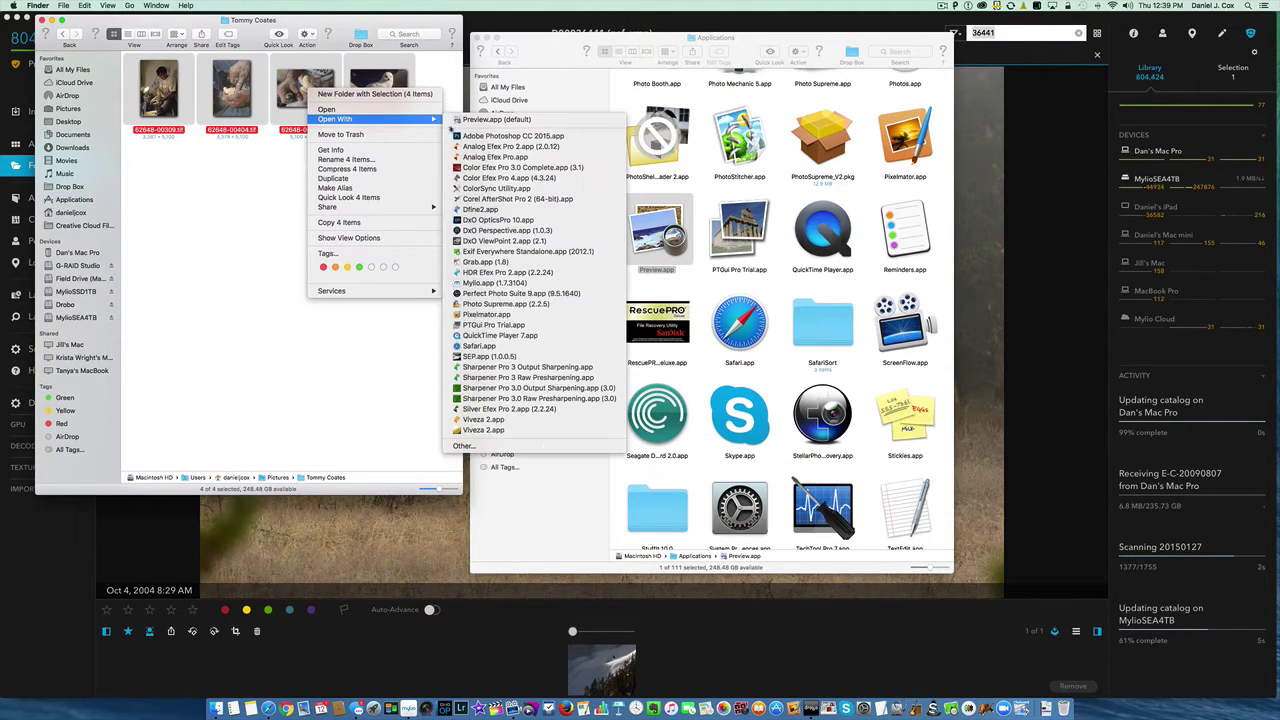
left_click(483, 119)
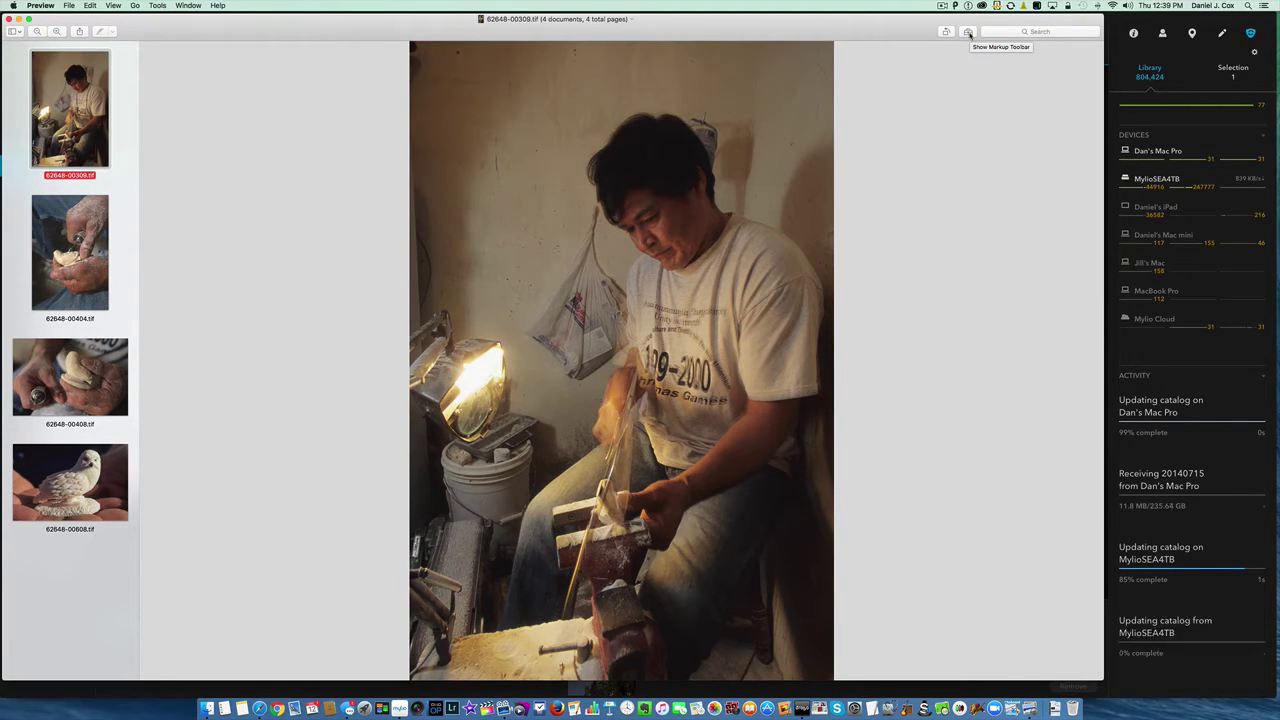
- Show the markup tools and add a text box to the photo, moving it higher
left_click(968, 33)
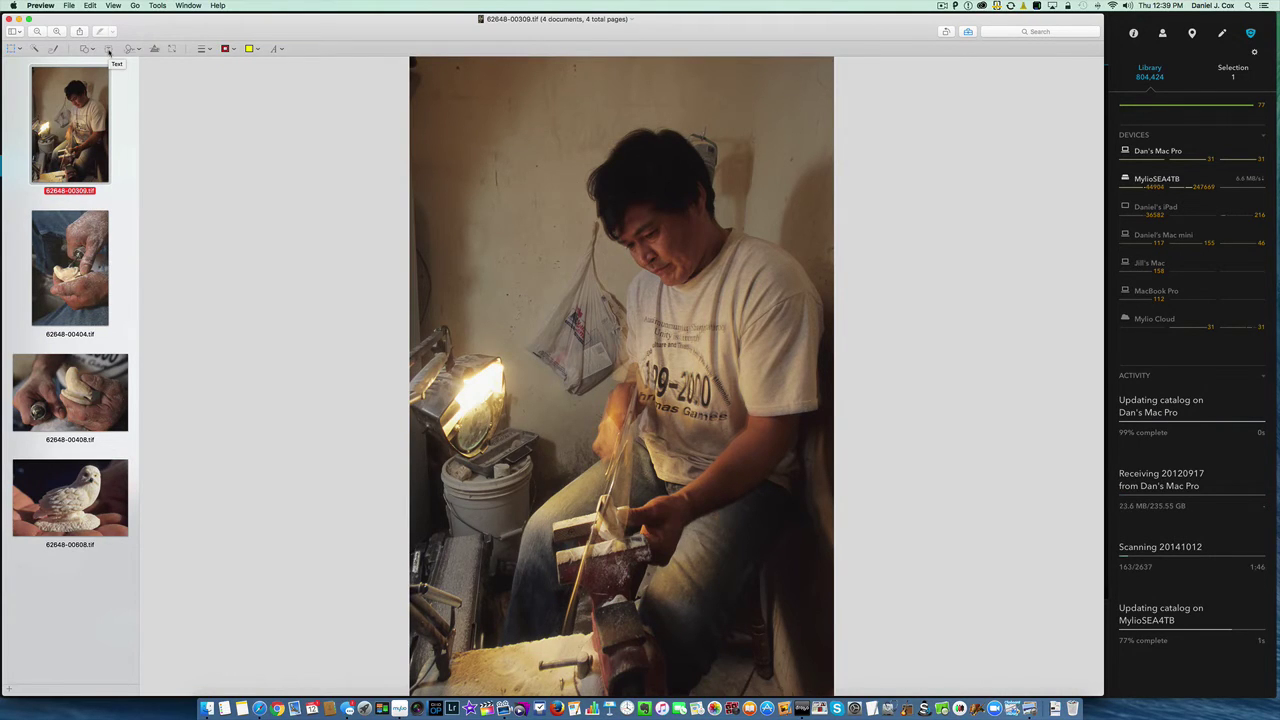
left_click(109, 52)
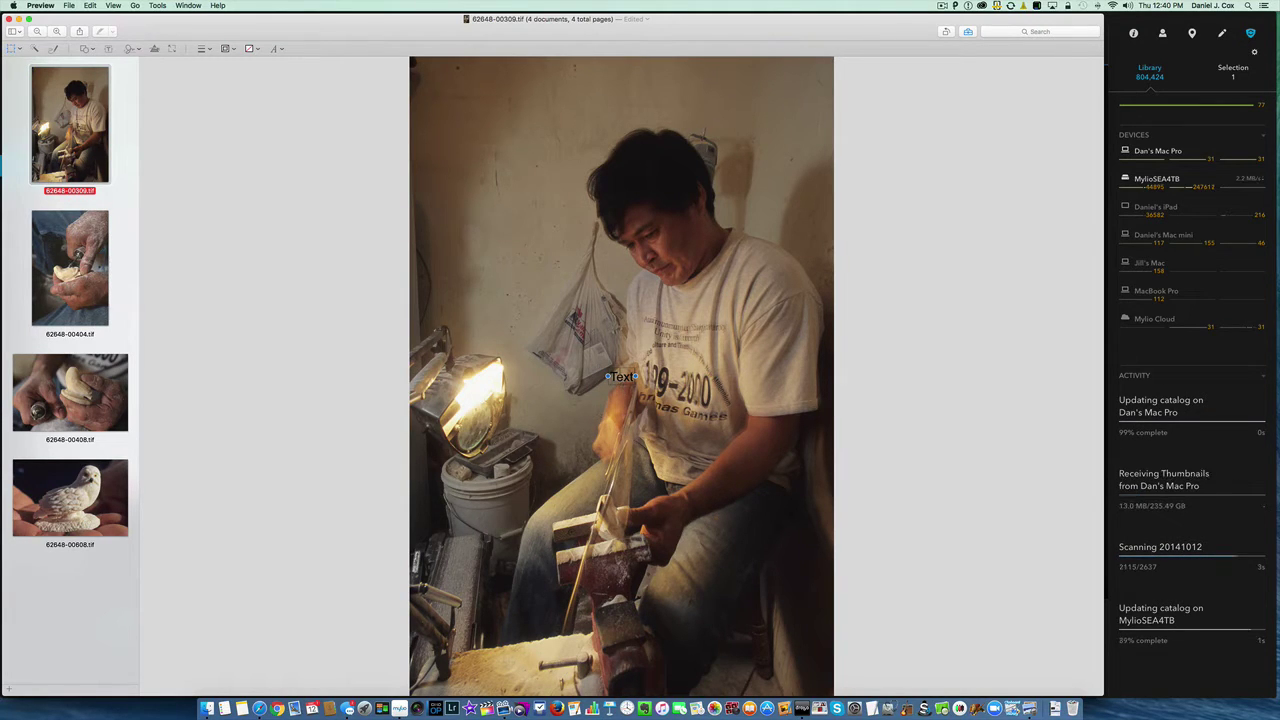
mouse_move(621, 380)
left_mouse_down()
mouse_move(704, 290)
mouse_move(585, 340)
mouse_move(491, 457)
mouse_move(477, 558)
mouse_move(487, 610)
mouse_move(672, 674)
mouse_move(667, 312)
mouse_move(680, 675)
left_mouse_up()
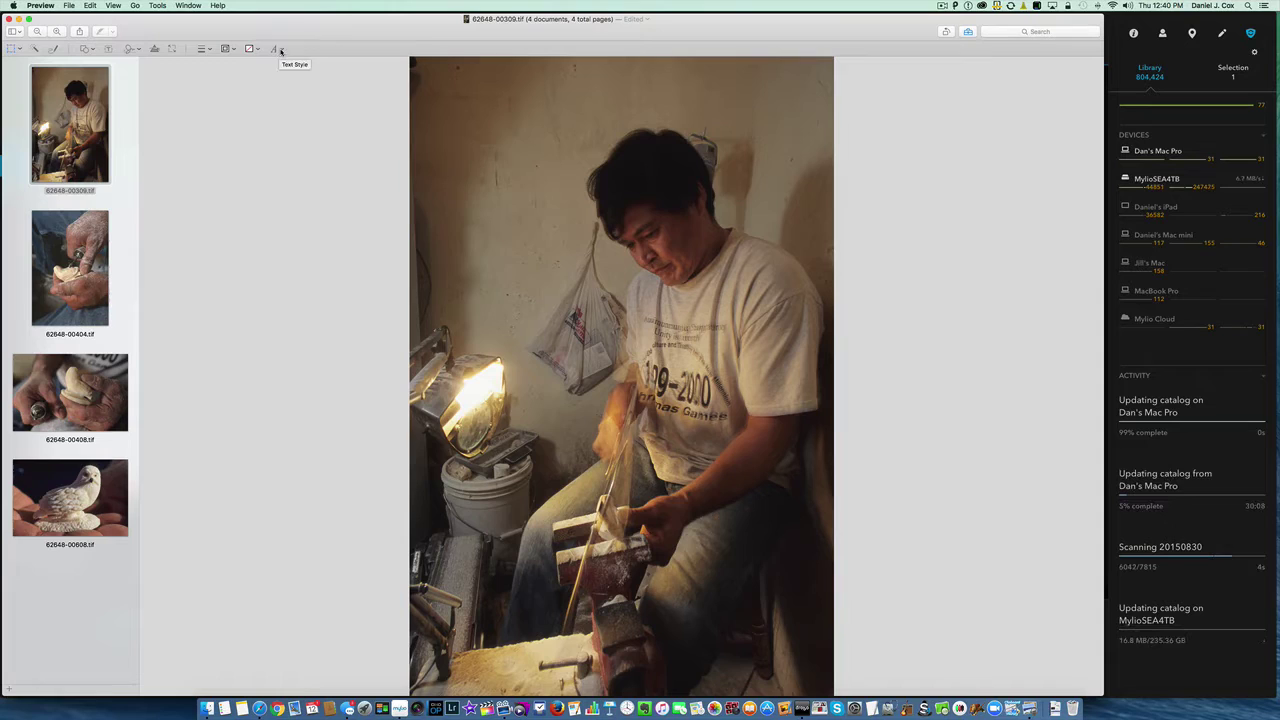
- Set the text colour to white and place a white text box on the photo's lower part
left_click(278, 49)
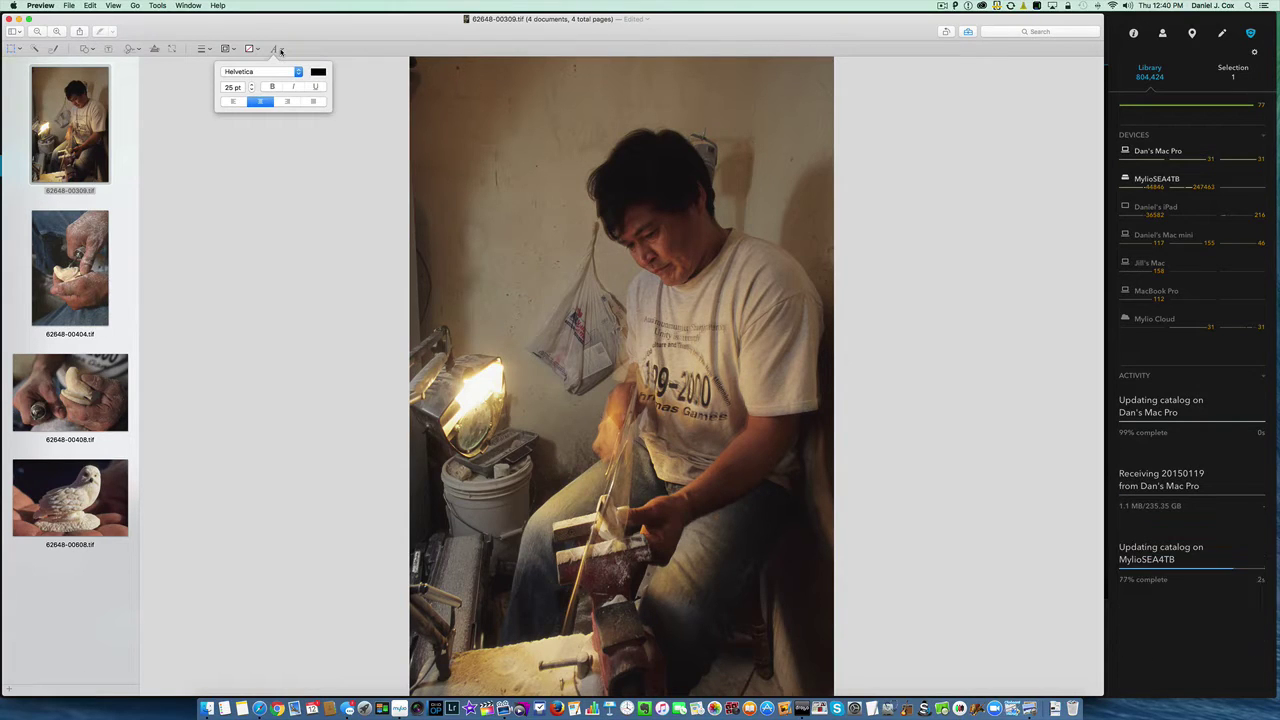
left_click(318, 74)
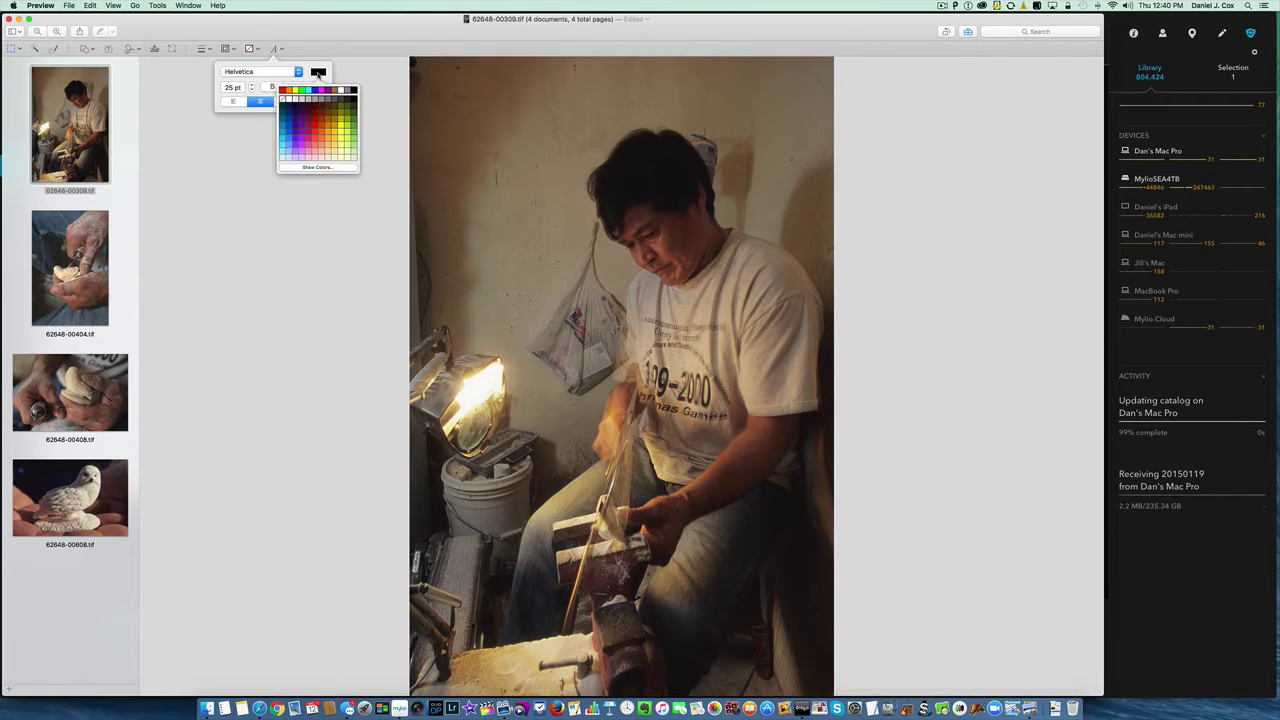
left_click(339, 88)
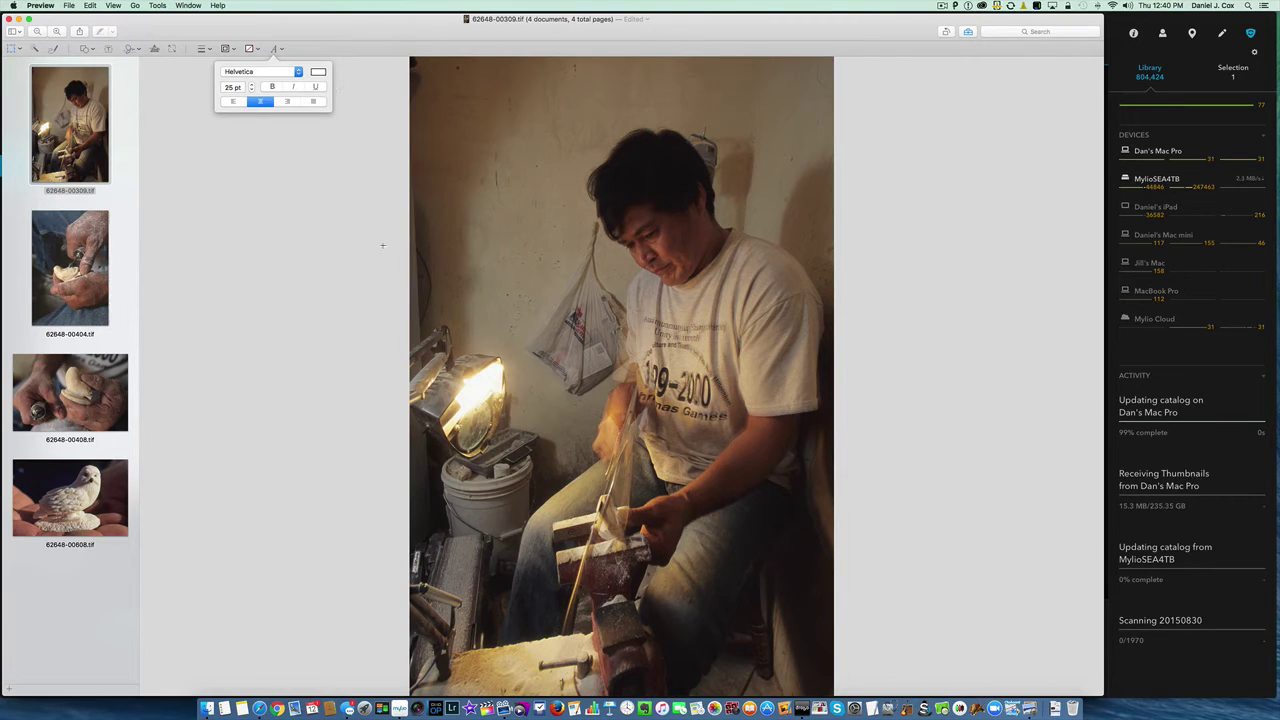
left_click(378, 549)
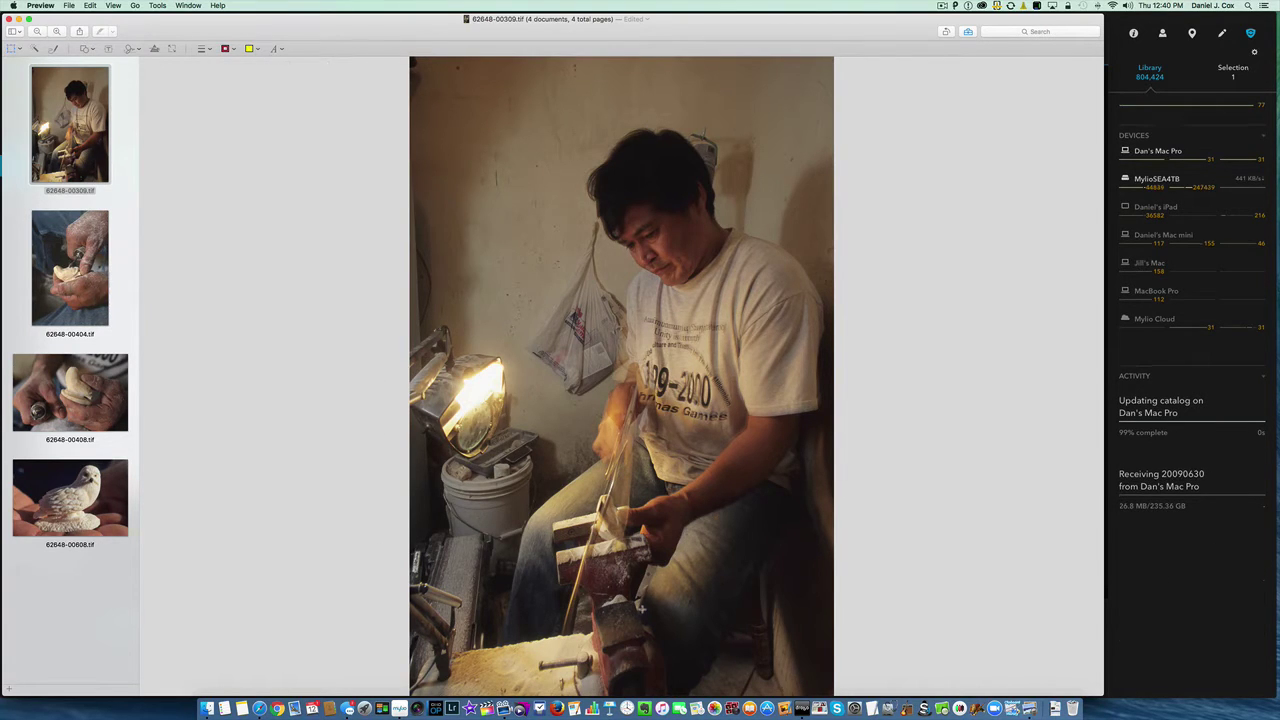
left_click(670, 676)
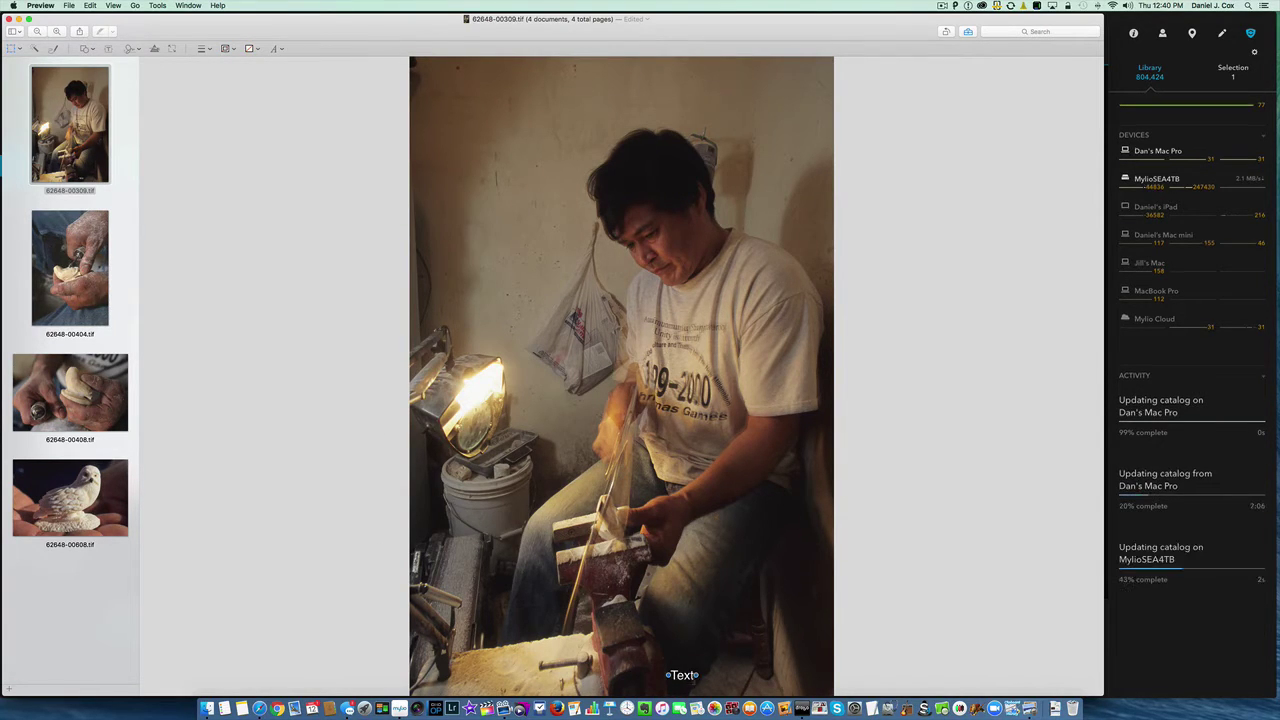
mouse_move(682, 675)
left_mouse_down()
mouse_move(678, 582)
mouse_move(654, 566)
mouse_move(811, 566)
left_mouse_up()
- Type a © notice with the photographer's name and website, correcting the surname's capital C
key("Delete")
type("Daniel")
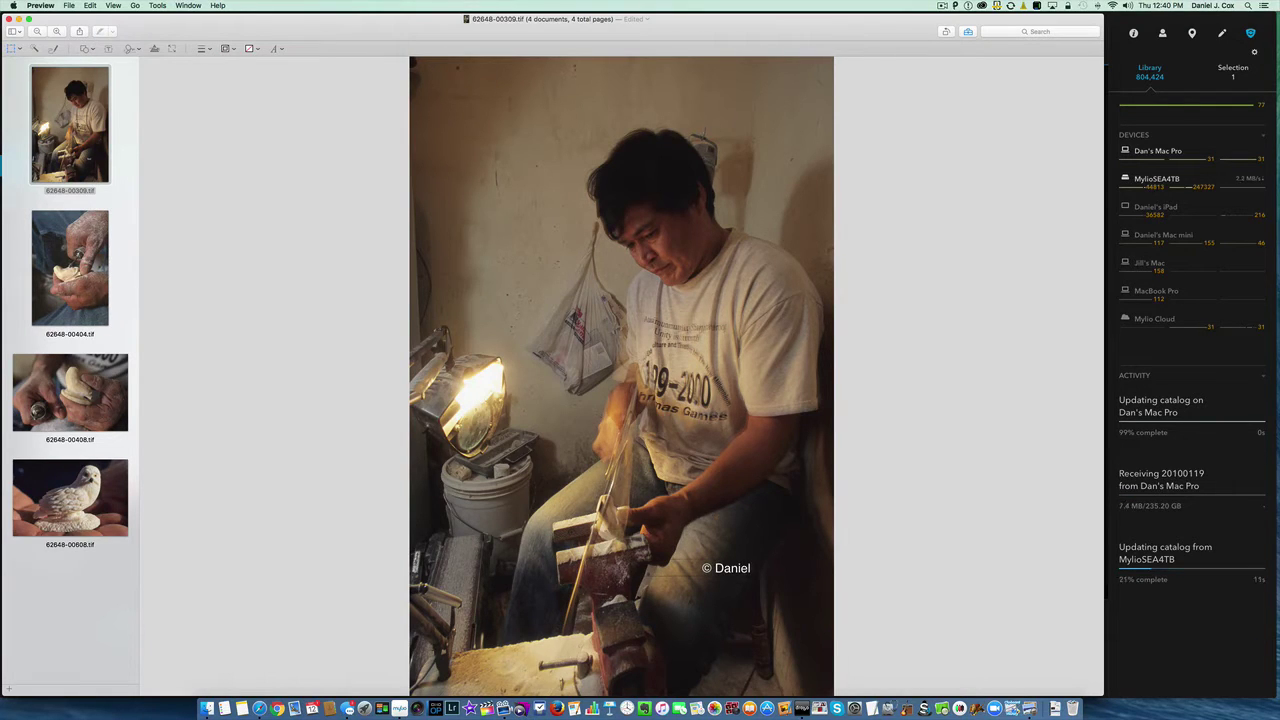
type(" J")
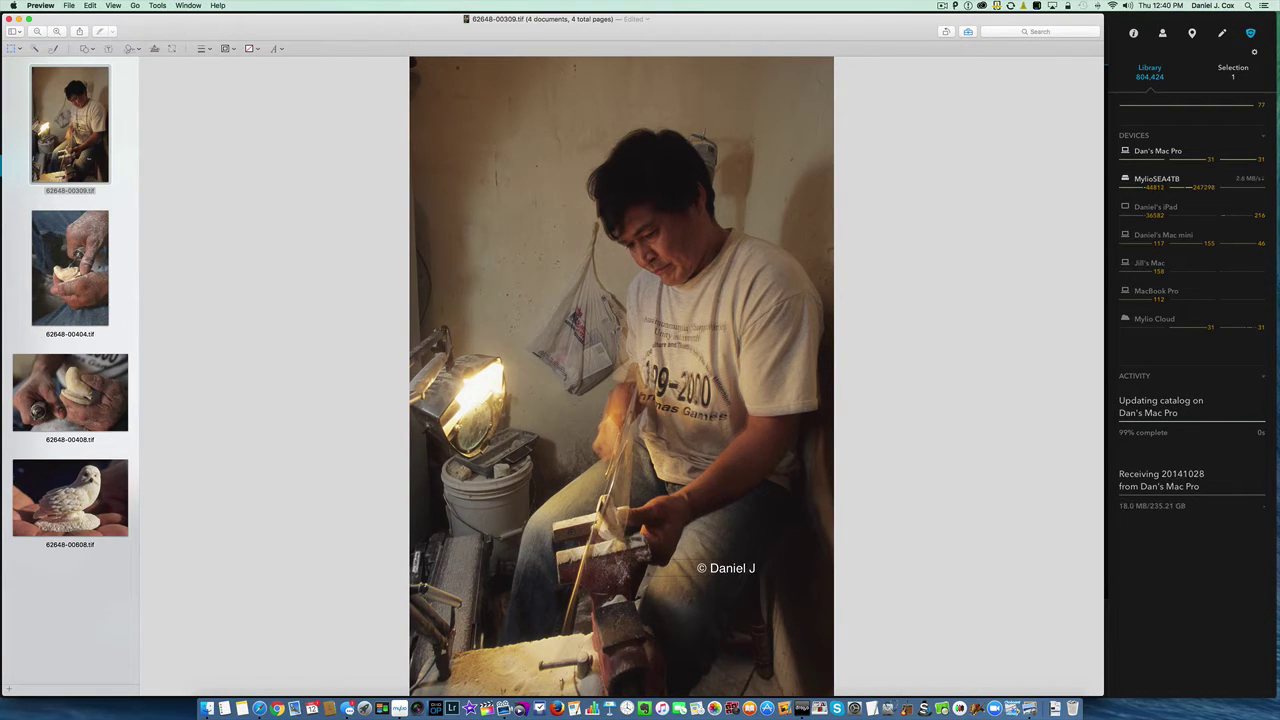
type(". cox/")
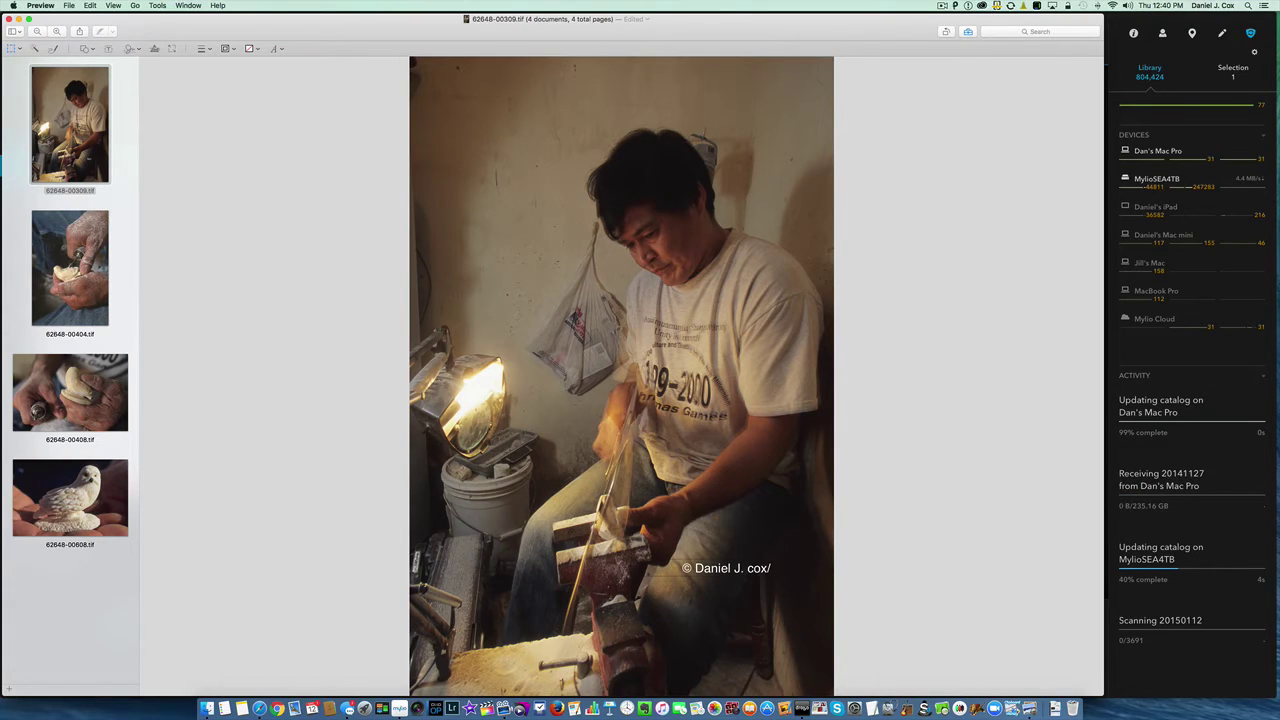
type("Natura")
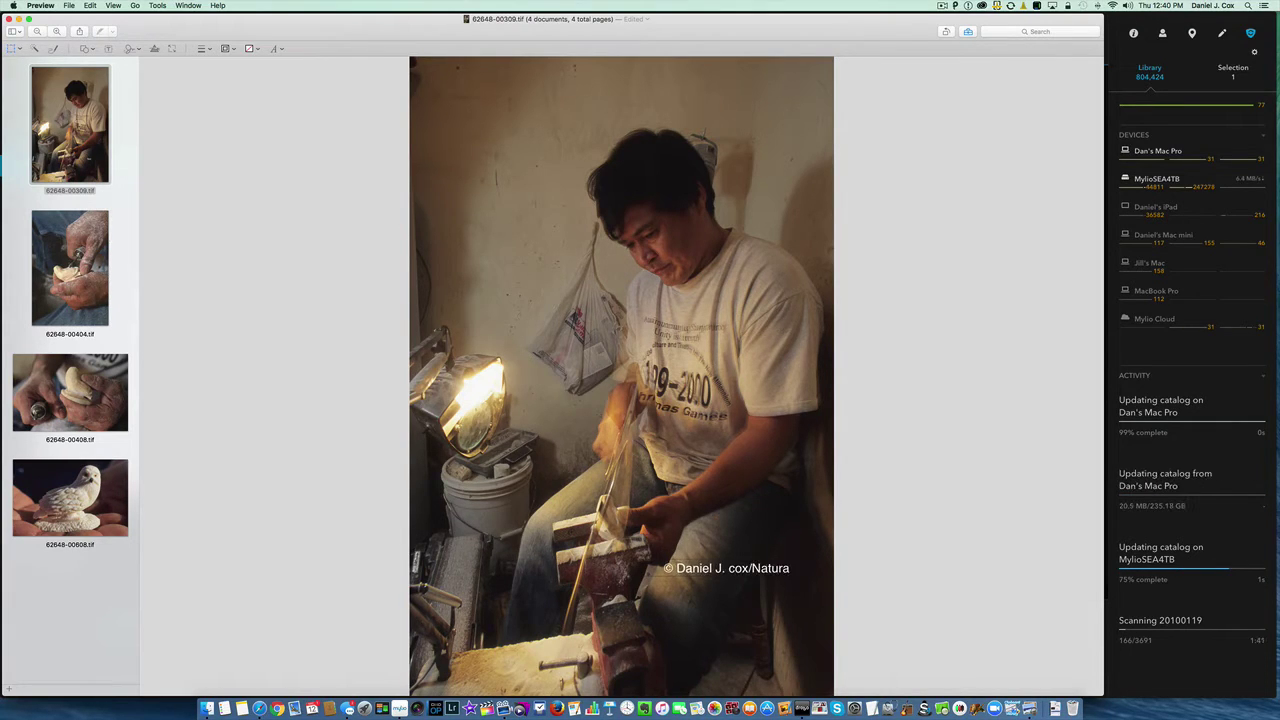
type("lExposures.com")
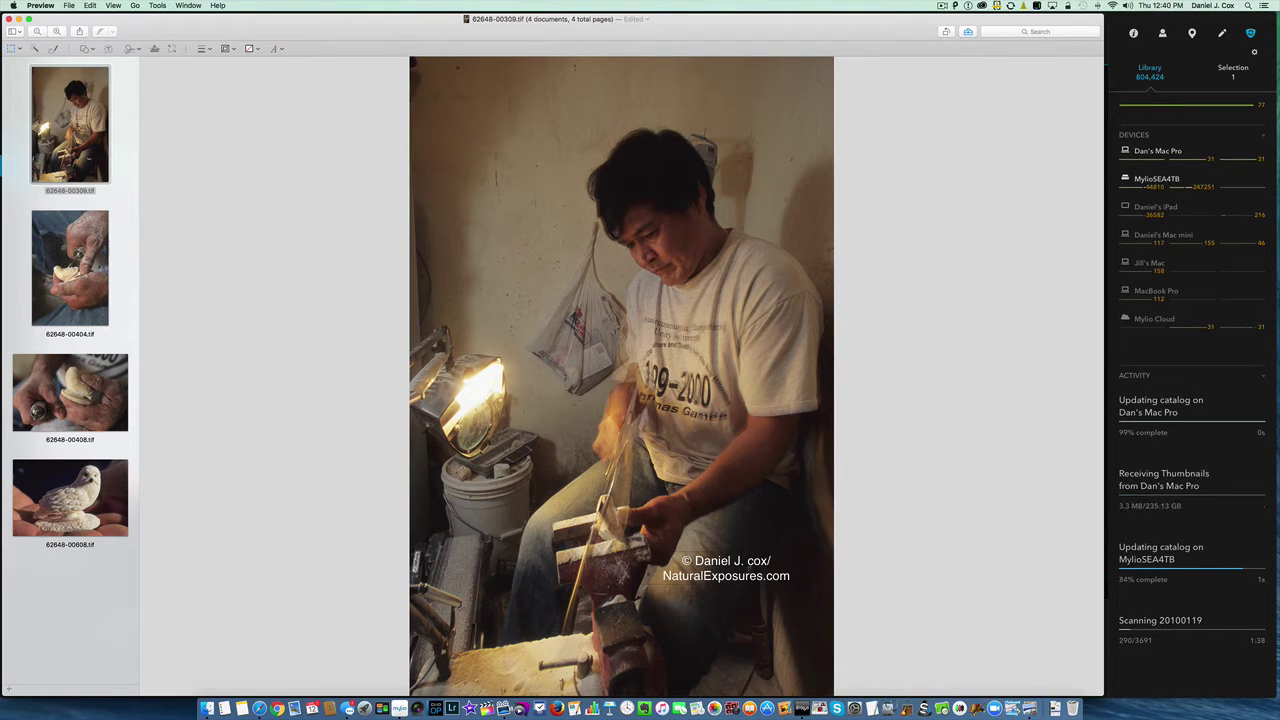
key("shift+super+Left")
key("Escape")
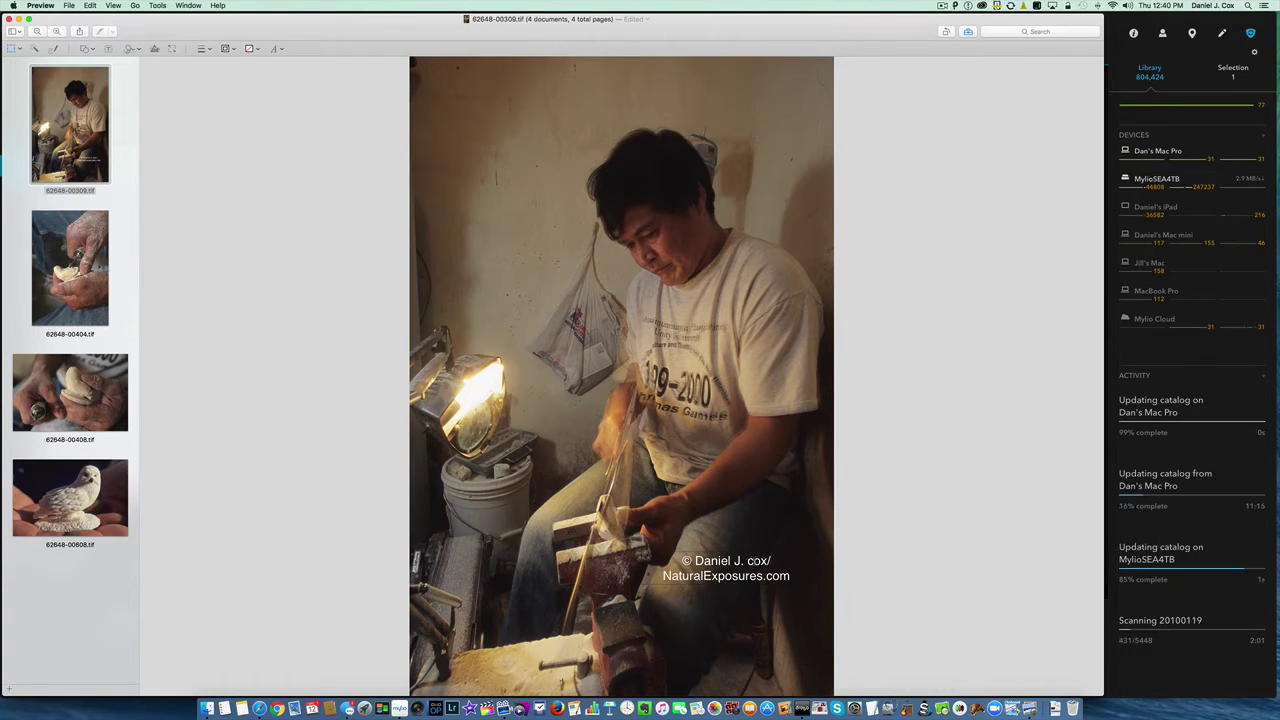
key("BackSpace")
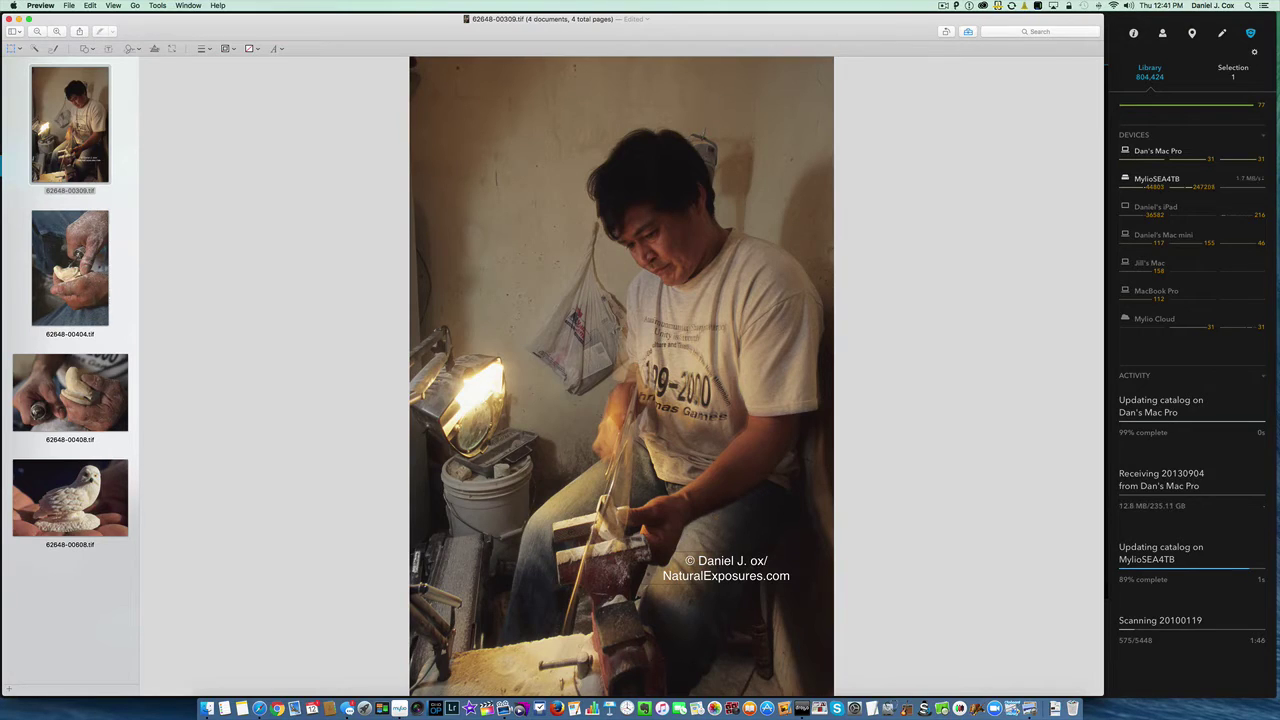
type("C")
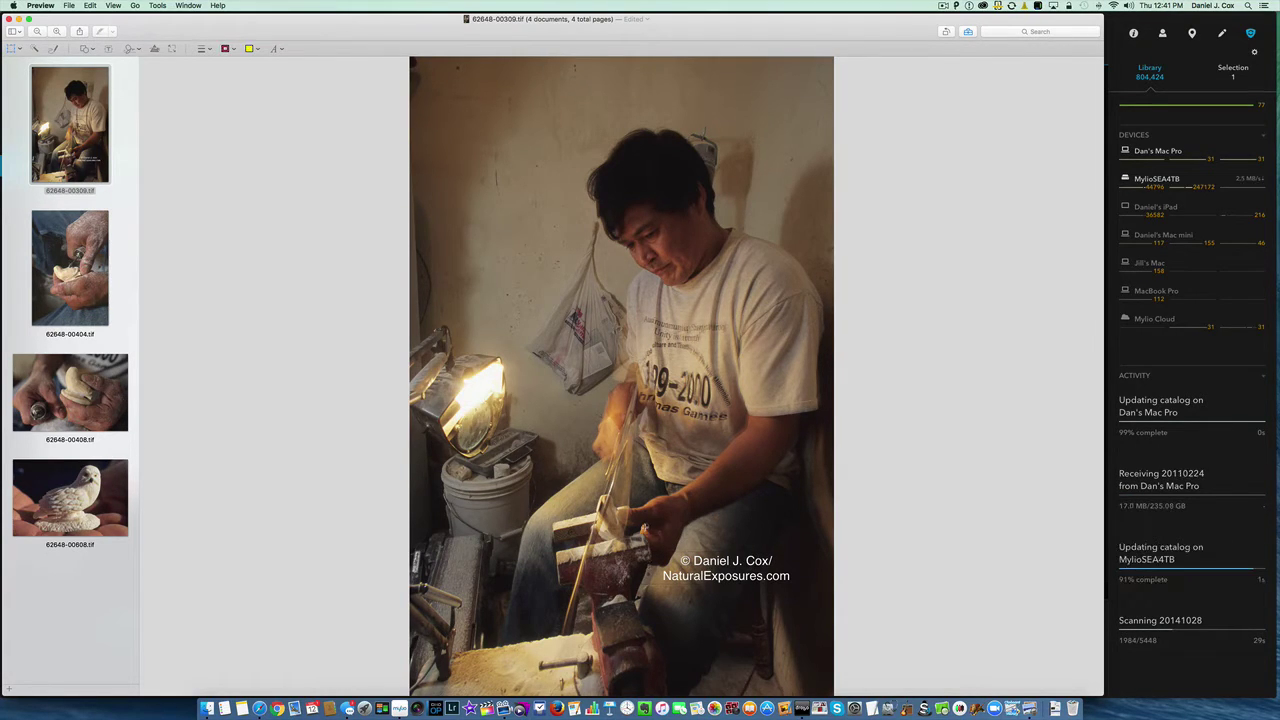
- Widen the watermark box to one line and move it to the photo's bottom edge
left_click(639, 568)
left_click_drag(639, 568, 558, 568)
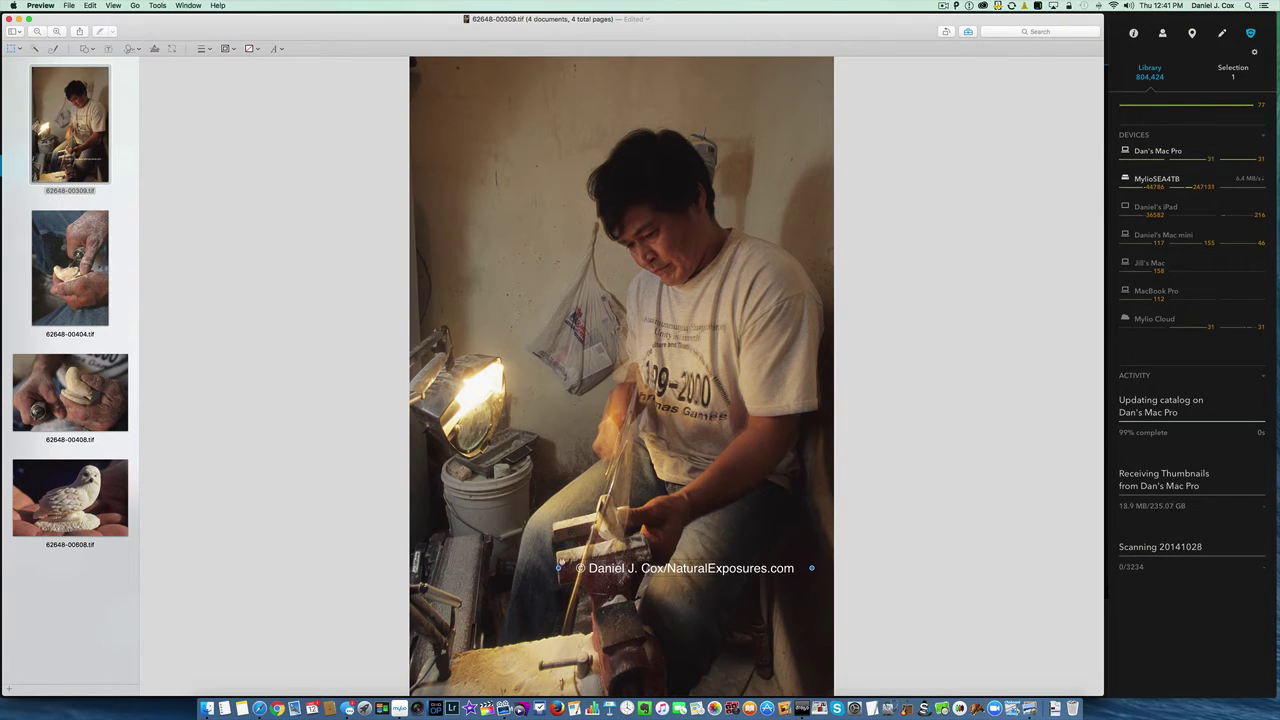
left_click_drag(662, 568, 674, 677)
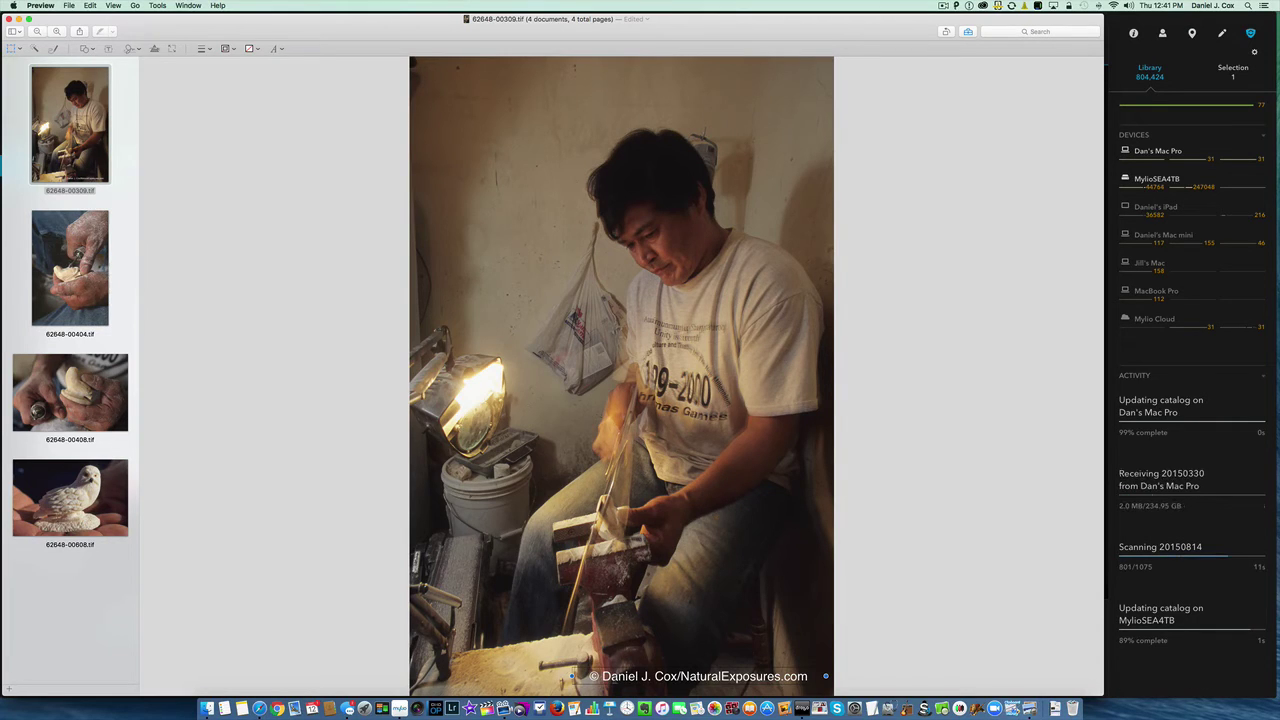
- Shrink the watermark text to 19 pt and nudge it right to centre it
triple_click(618, 677)
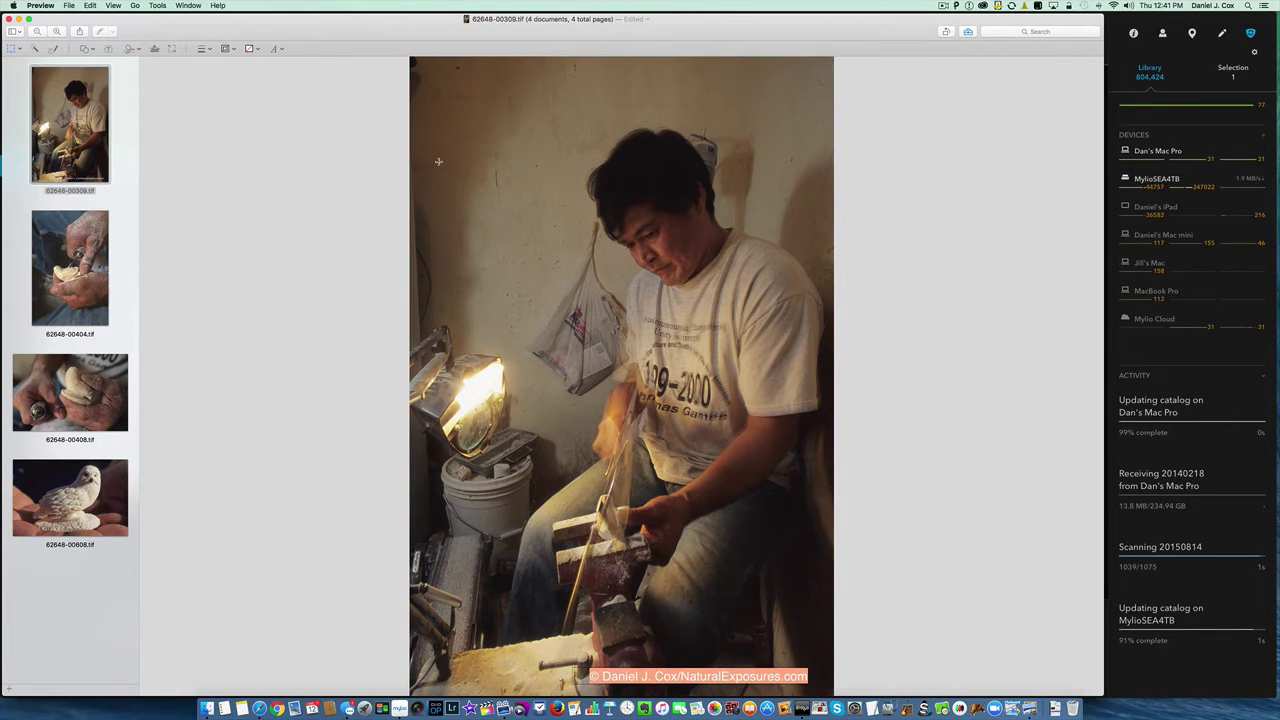
left_click(276, 49)
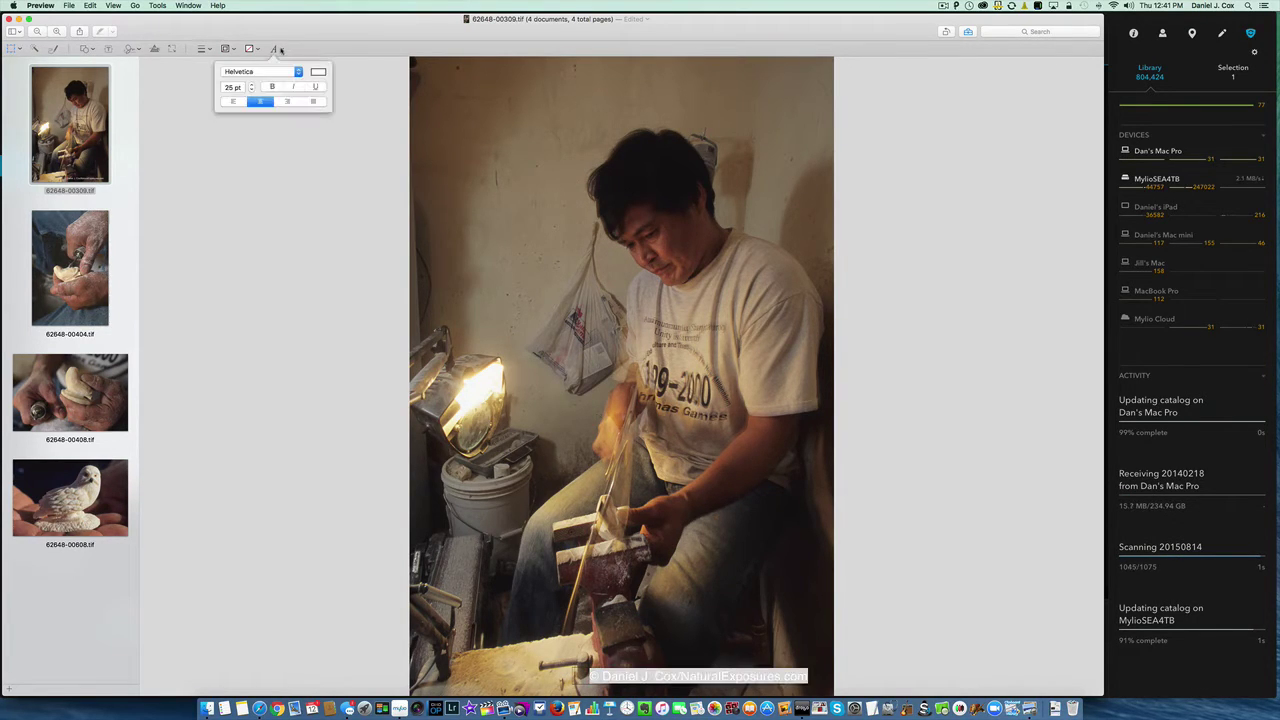
left_click(252, 90)
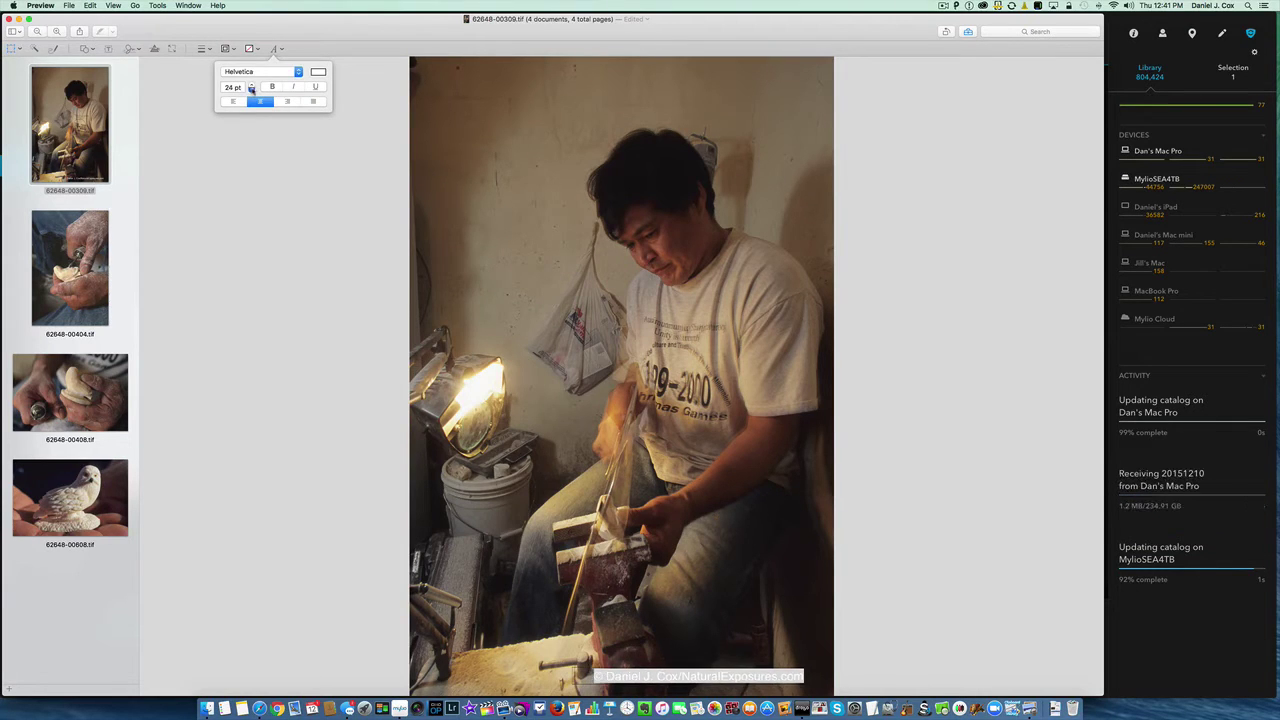
left_click(252, 90)
left_click(252, 90)
left_click(252, 90)
left_click(252, 90)
left_click(252, 90)
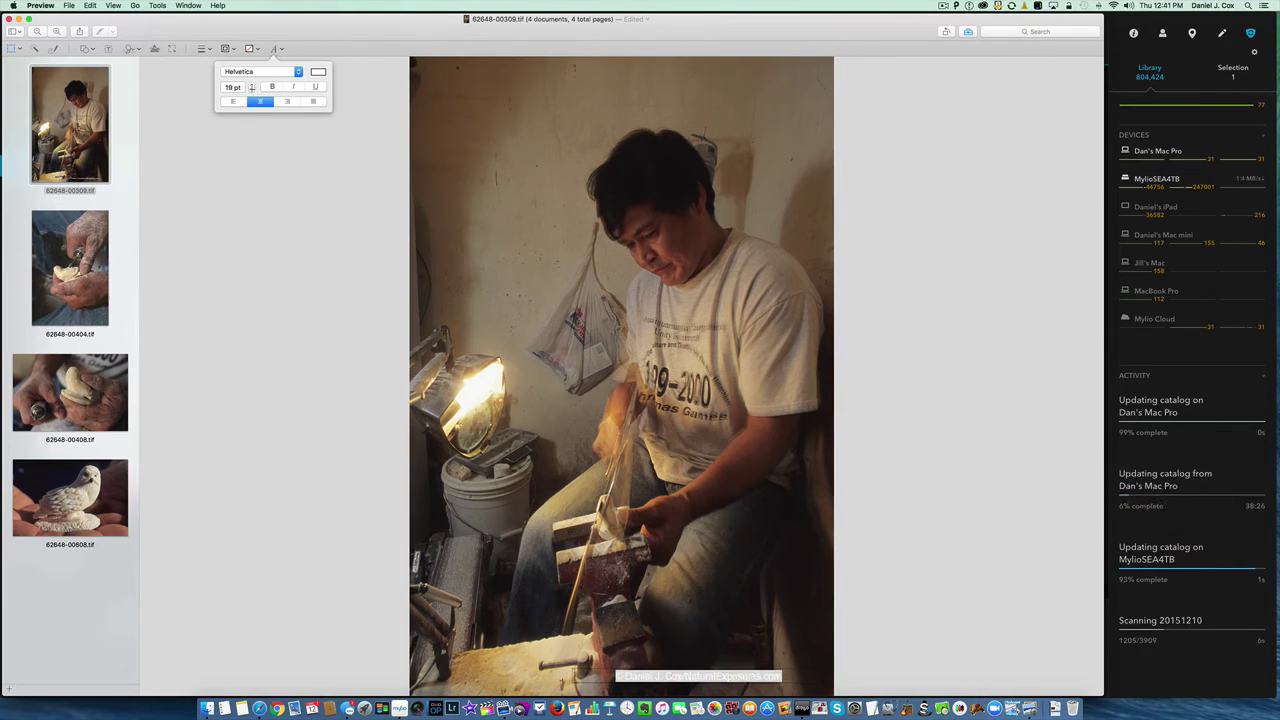
left_click(256, 131)
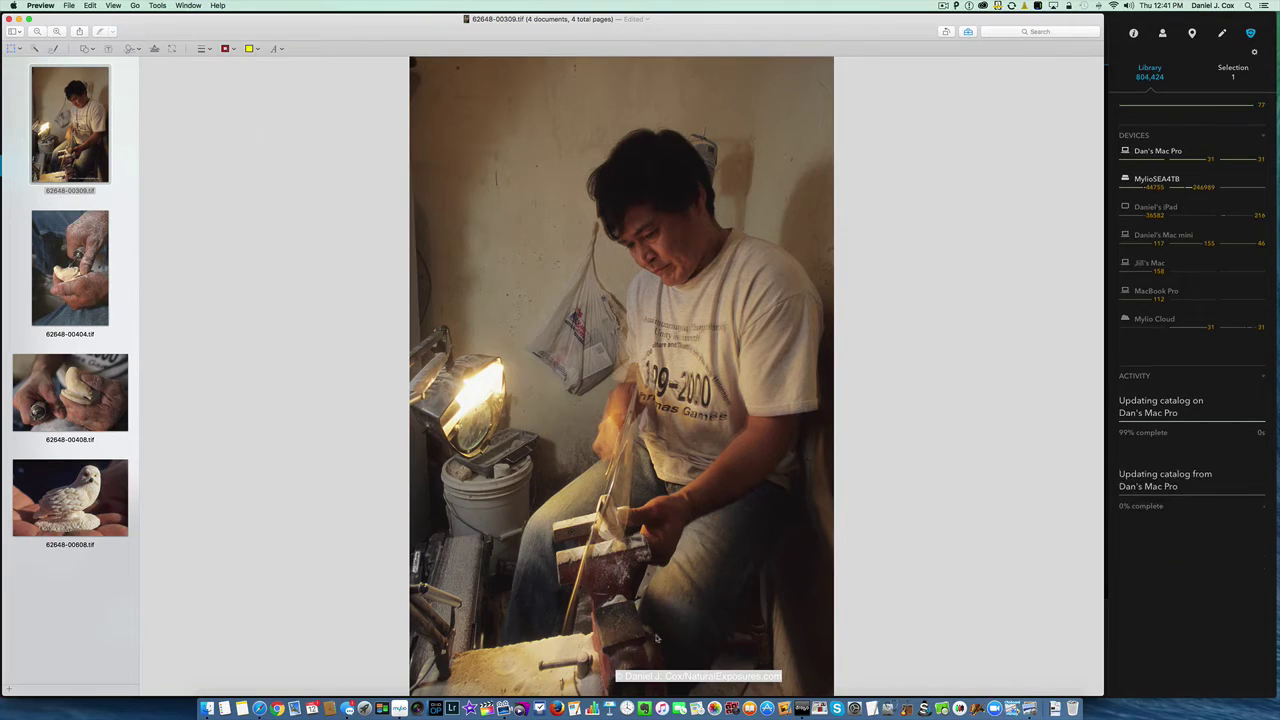
left_click(647, 665)
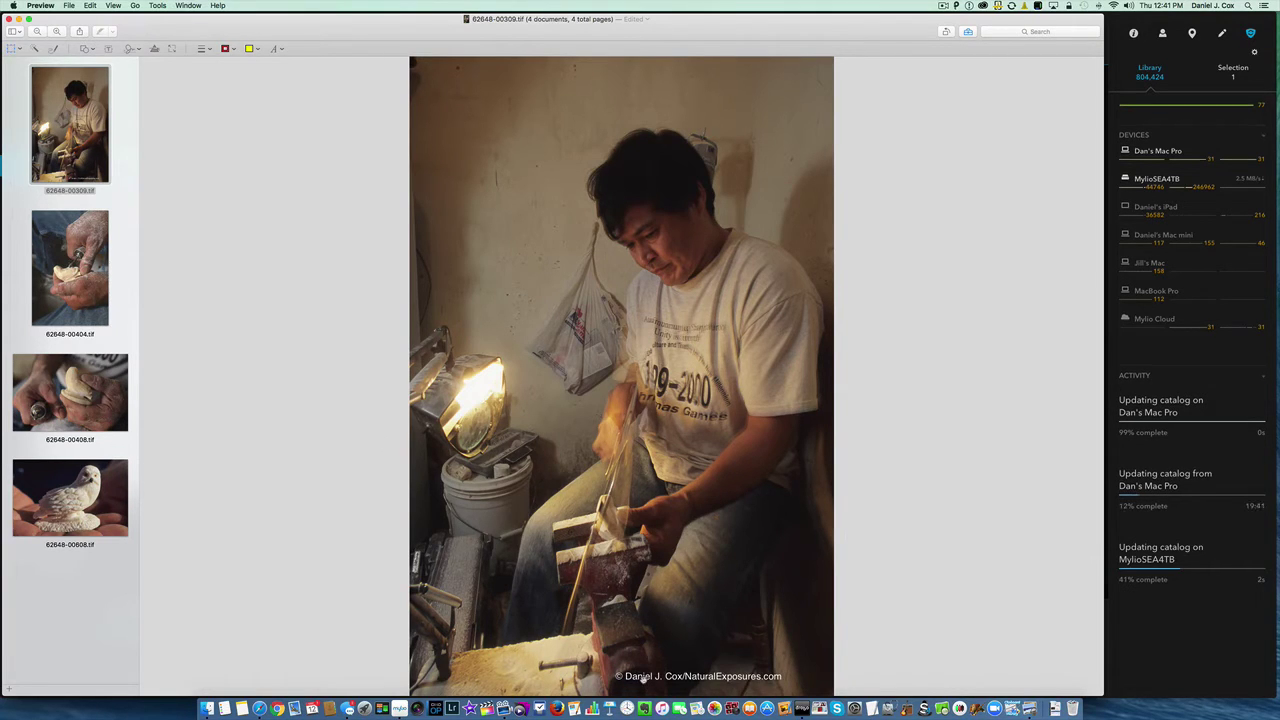
left_click_drag(641, 678, 668, 678)
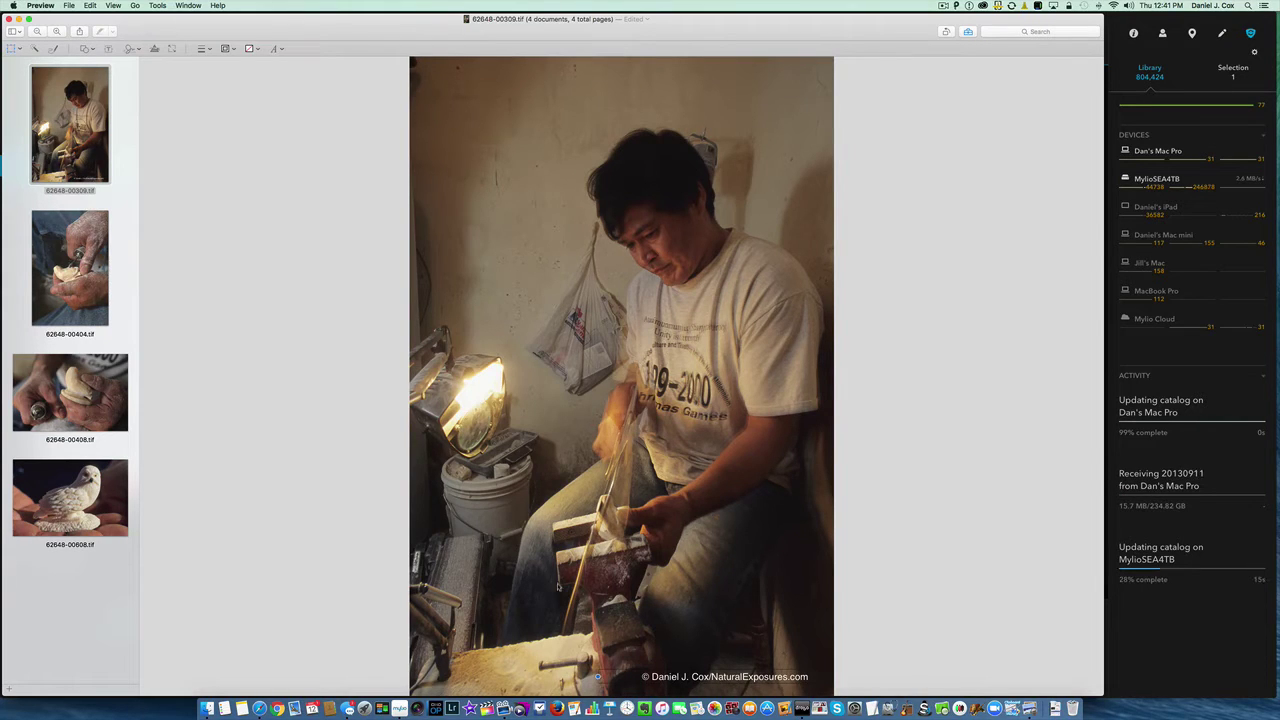
- Deselect the finished watermark and bring up the File menu to export
left_click(343, 397)
left_click(69, 5)
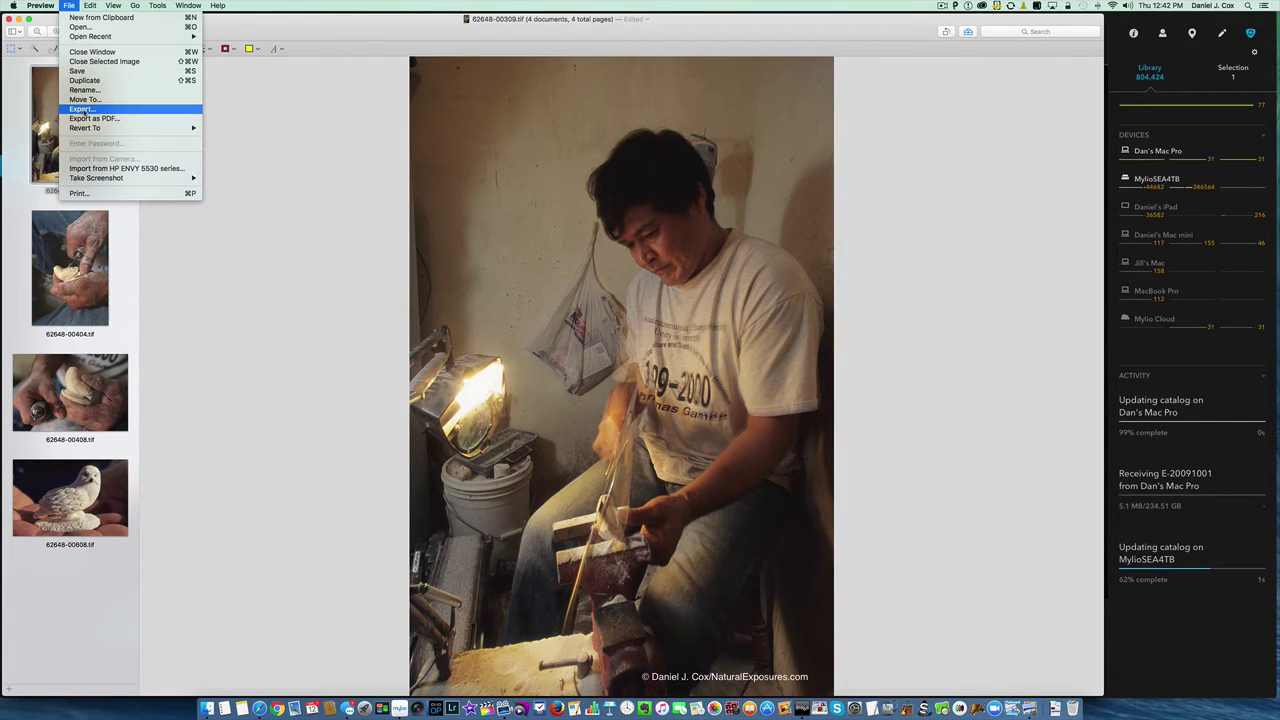
left_click(85, 110)
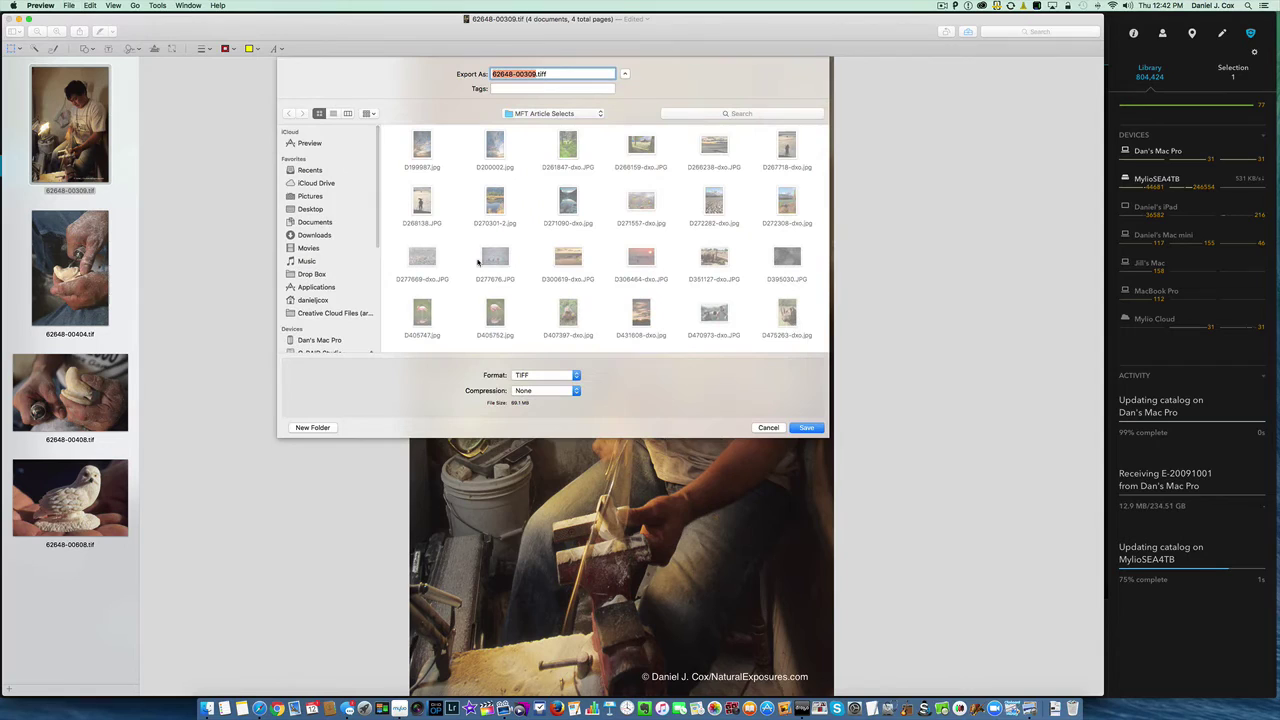
left_click(577, 376)
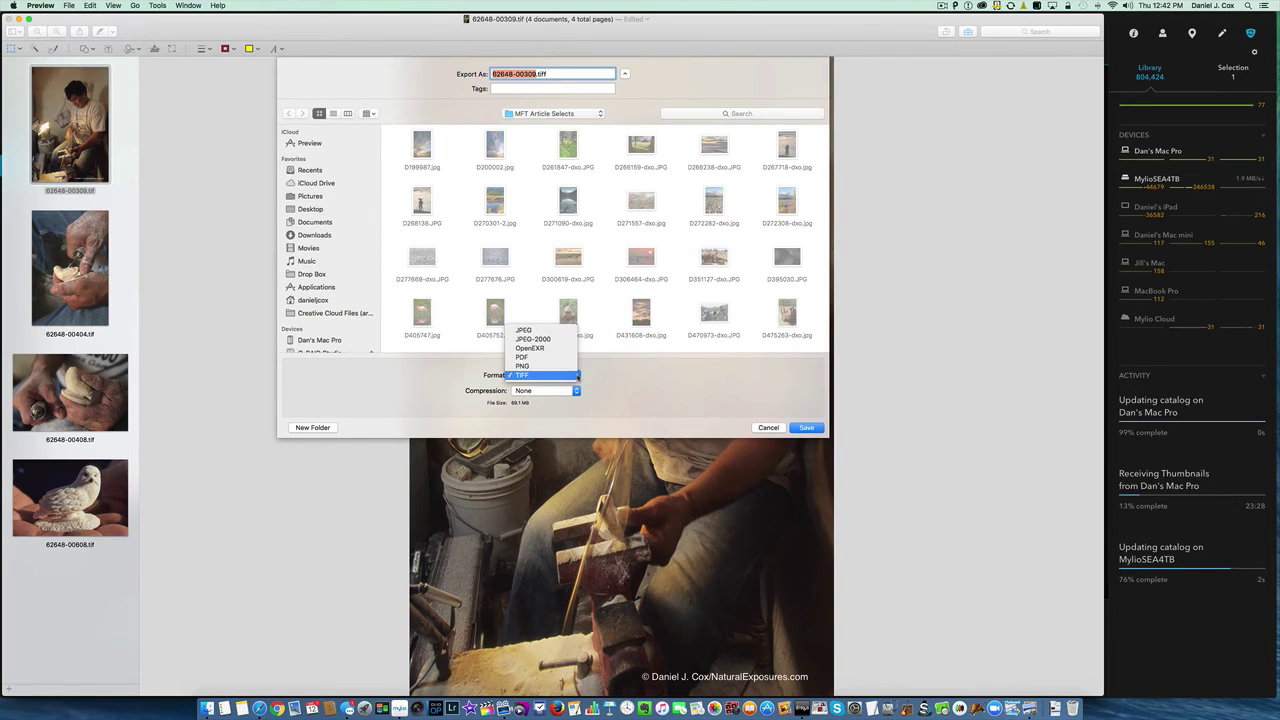
left_click(540, 332)
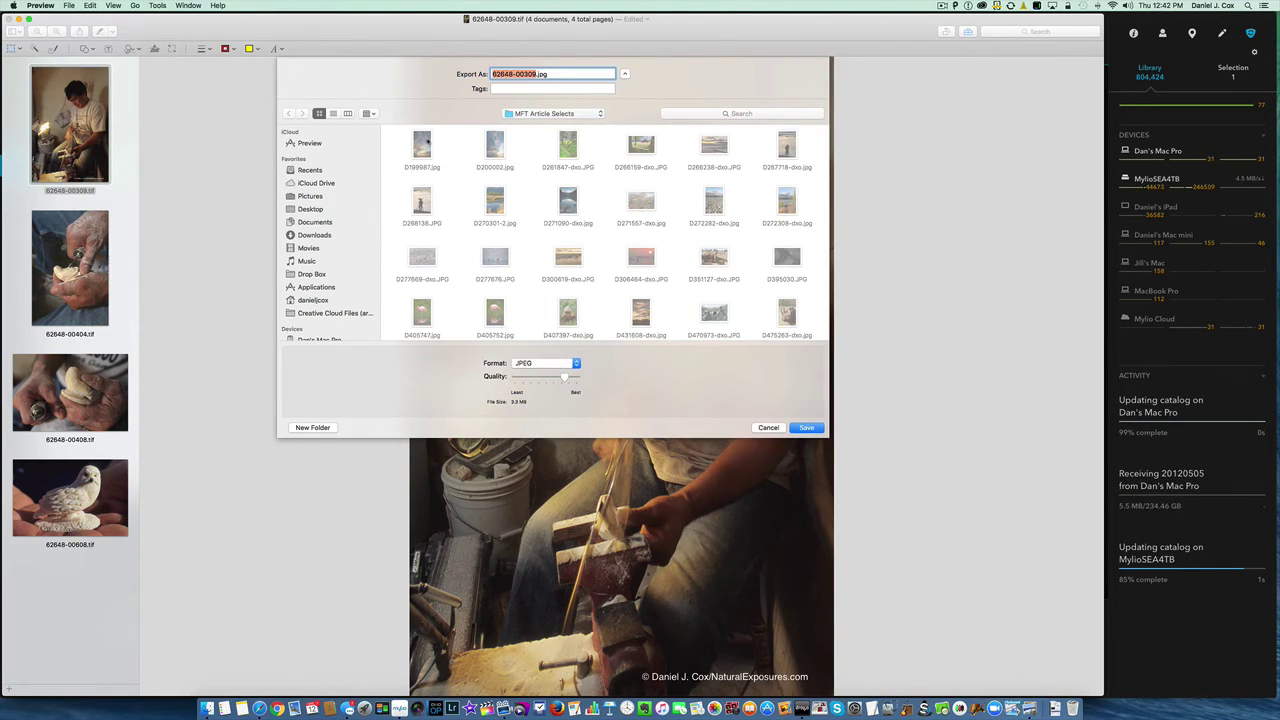
left_click(309, 197)
scroll(601, 269, "down", 1)
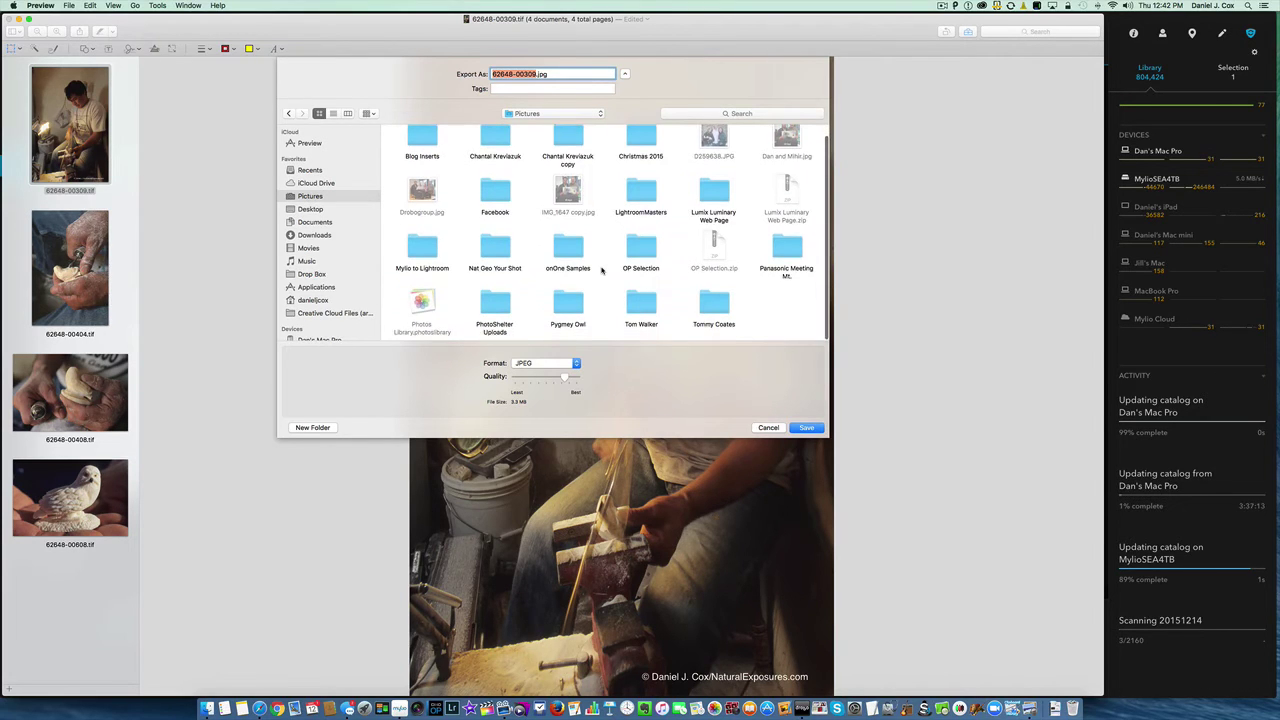
double_click(712, 303)
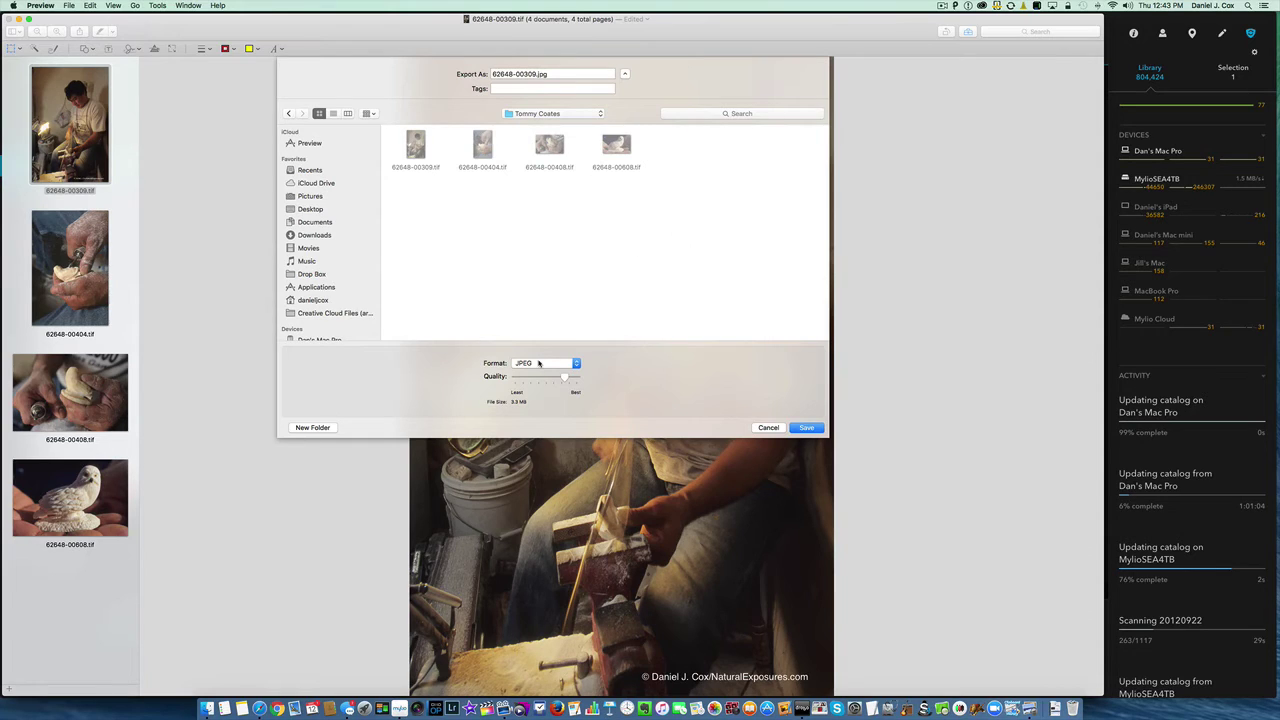
left_click(807, 428)
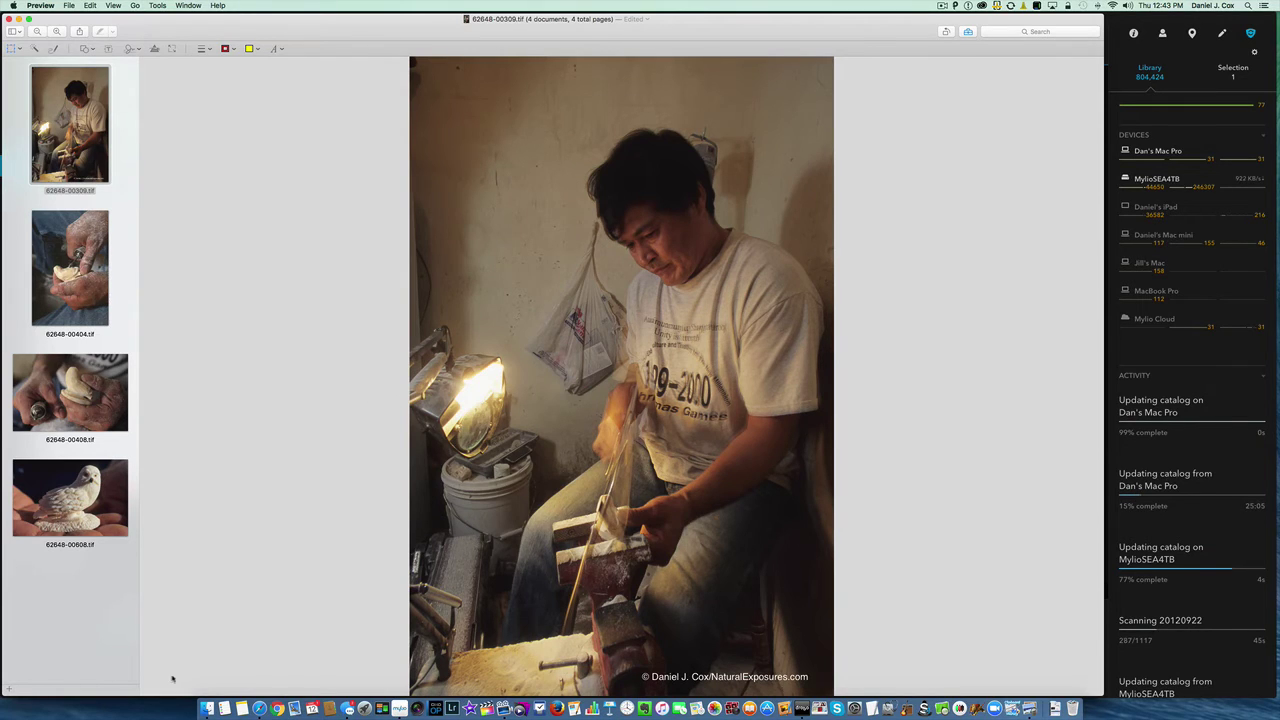
left_click(210, 707)
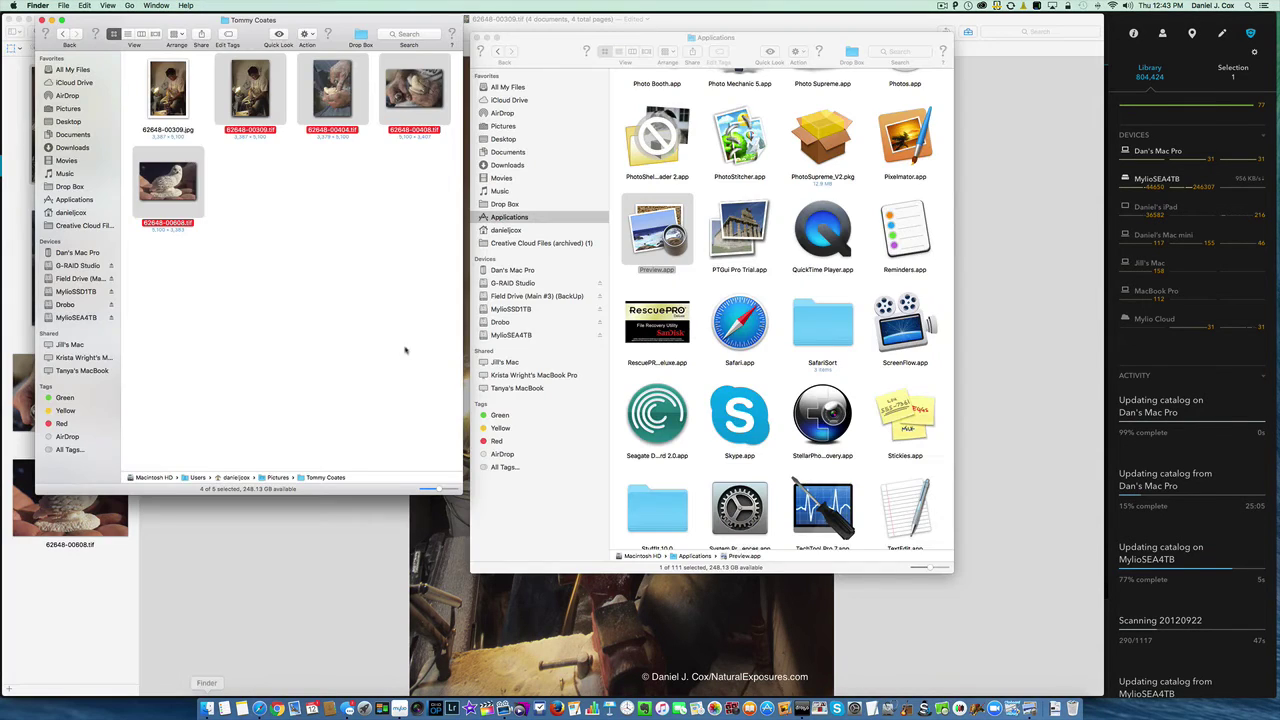
left_click(276, 204)
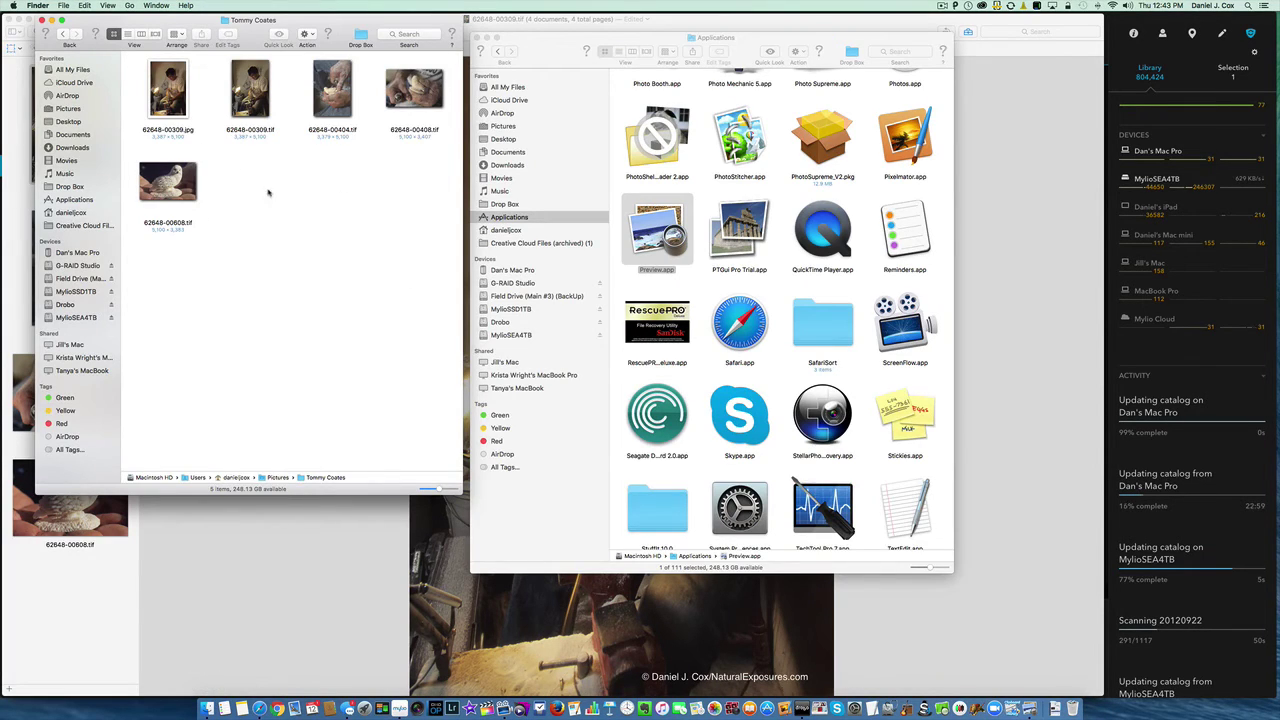
left_click(181, 110)
left_click(243, 97)
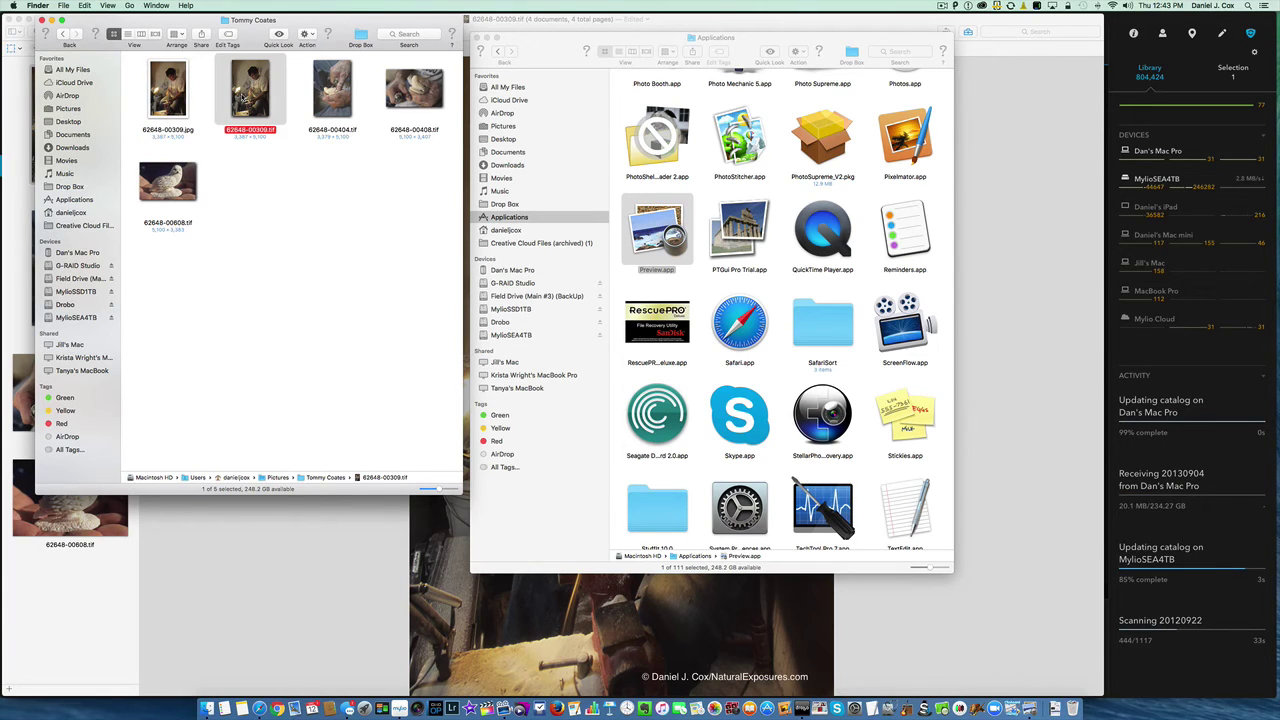
- Quick Look the original TIFF and the watermarked JPEG to compare them
key("space")
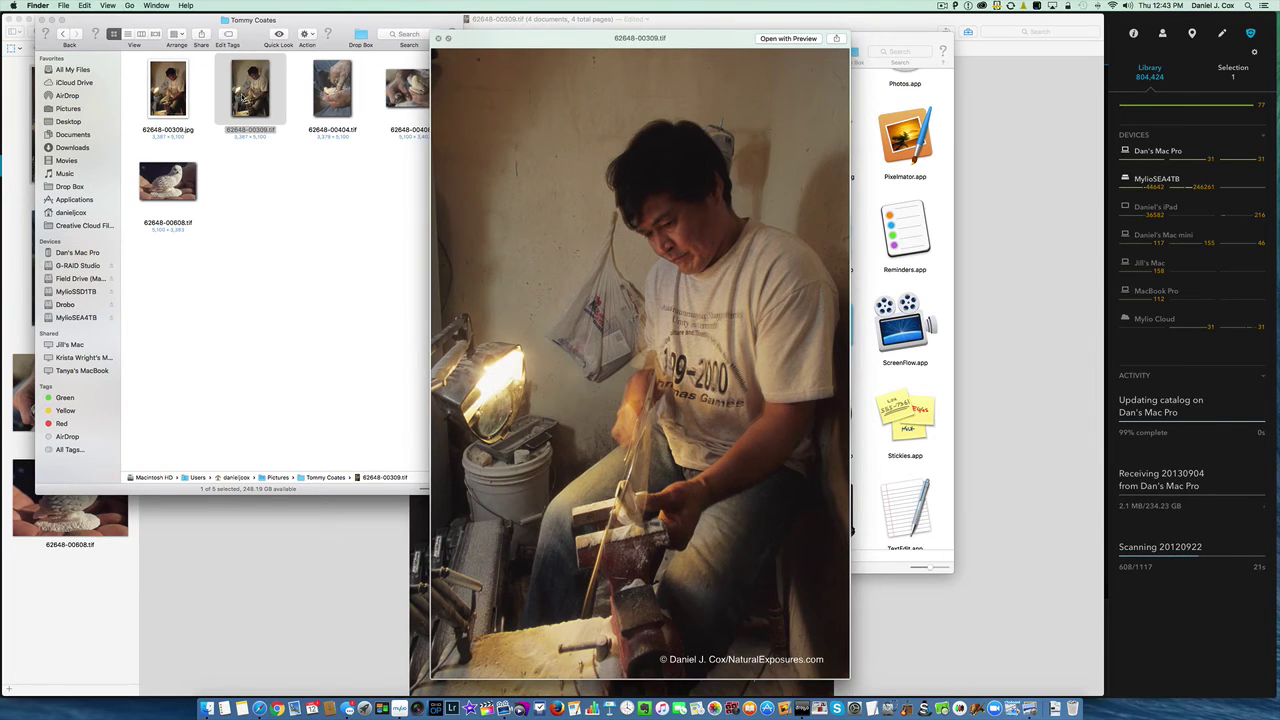
key("space")
key("Left")
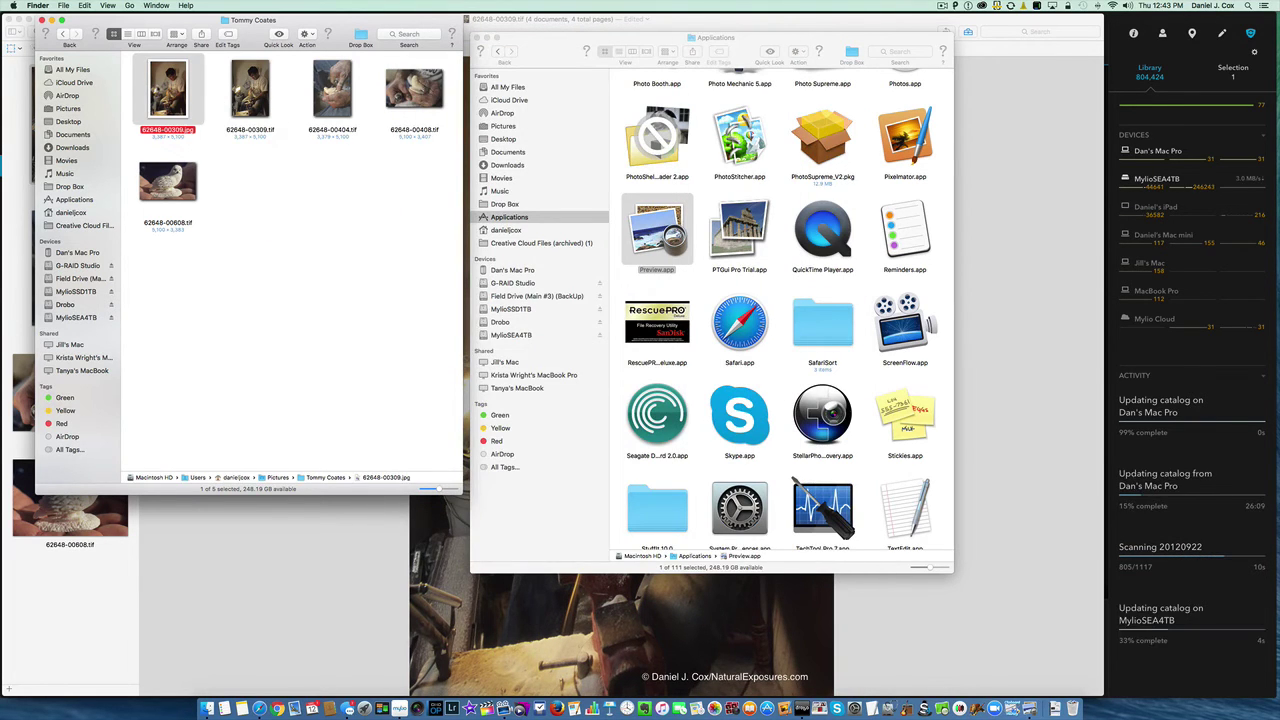
key("space")
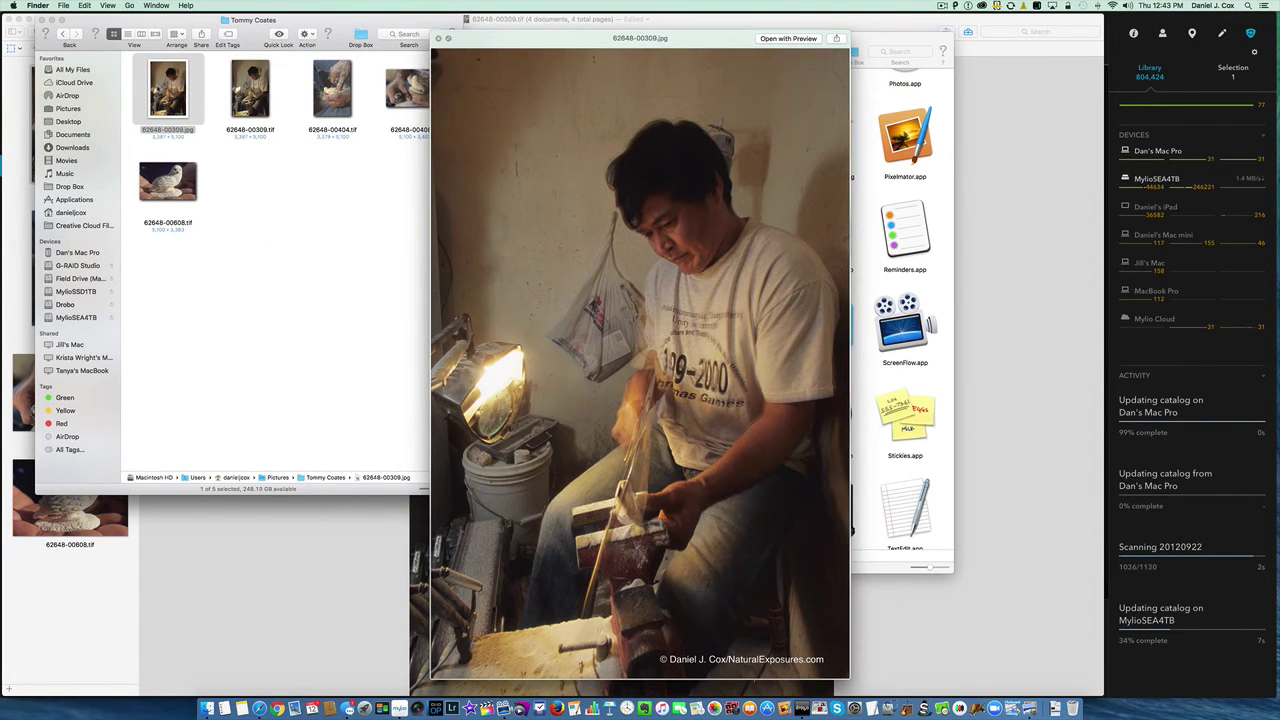
key("space")
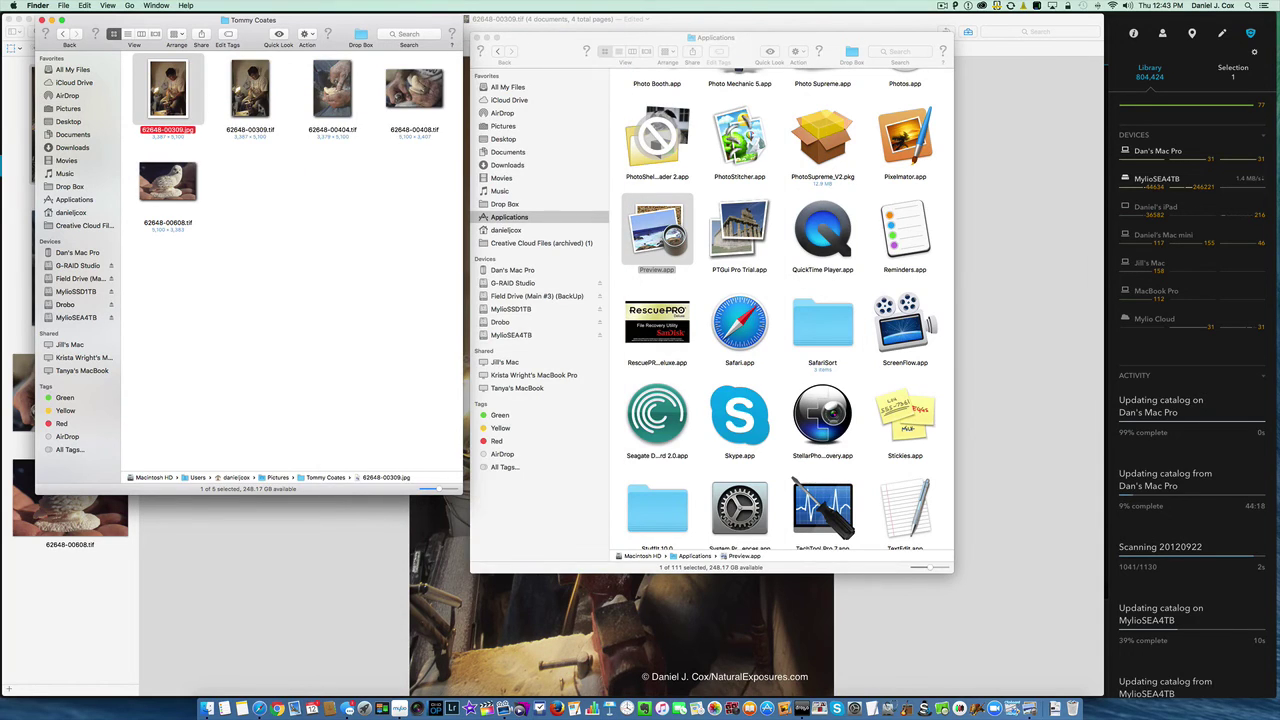
key("Right")
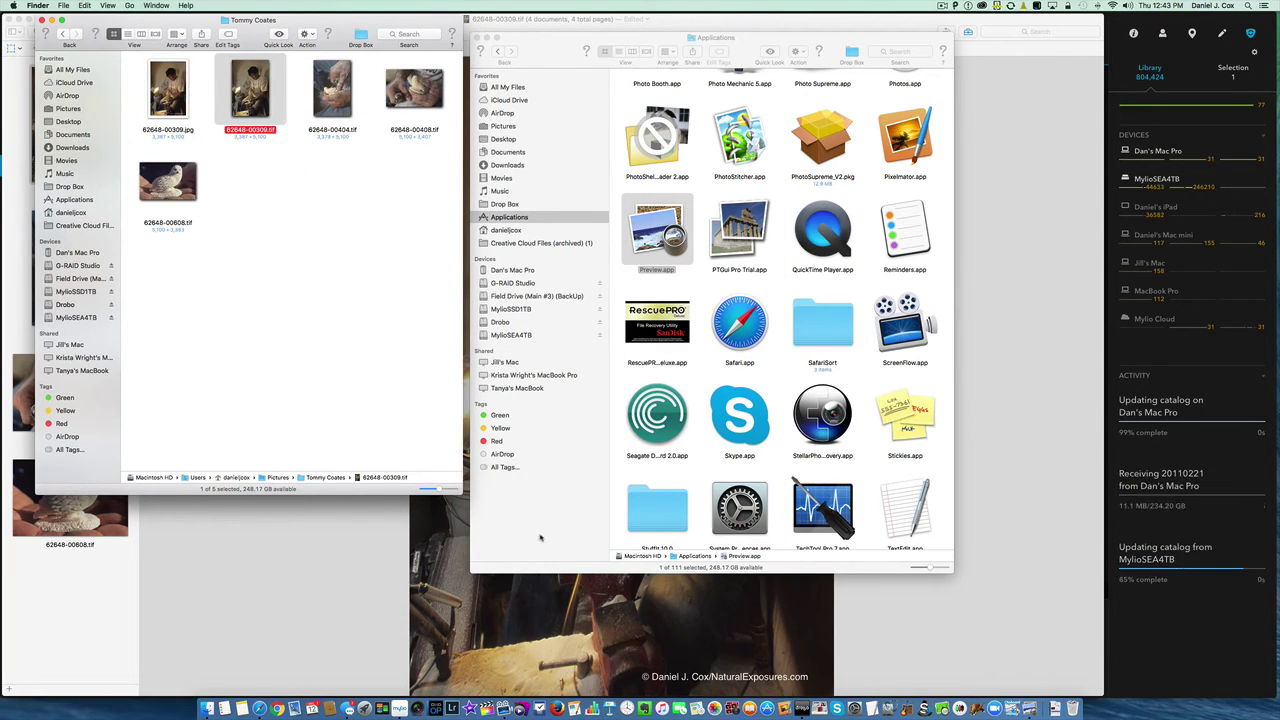
- Save 62648-00309.tif in Preview without the watermark, then return to the Finder folder
left_click(540, 605)
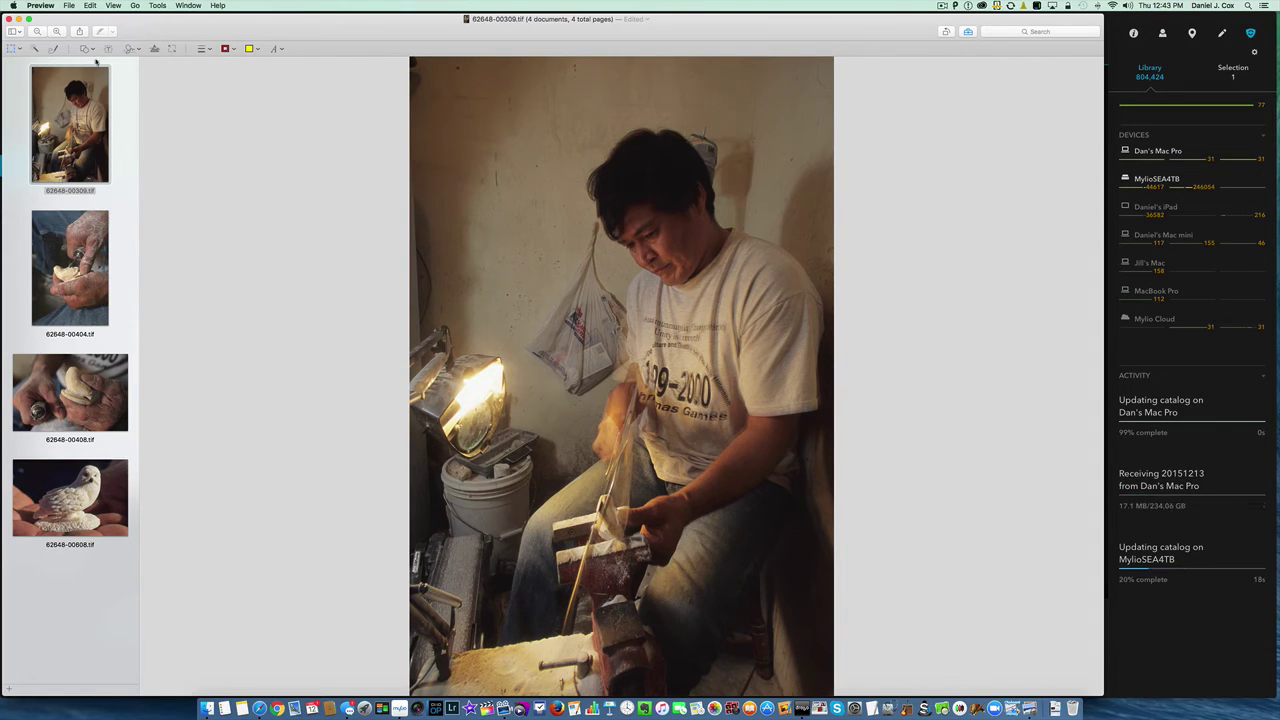
left_click(72, 6)
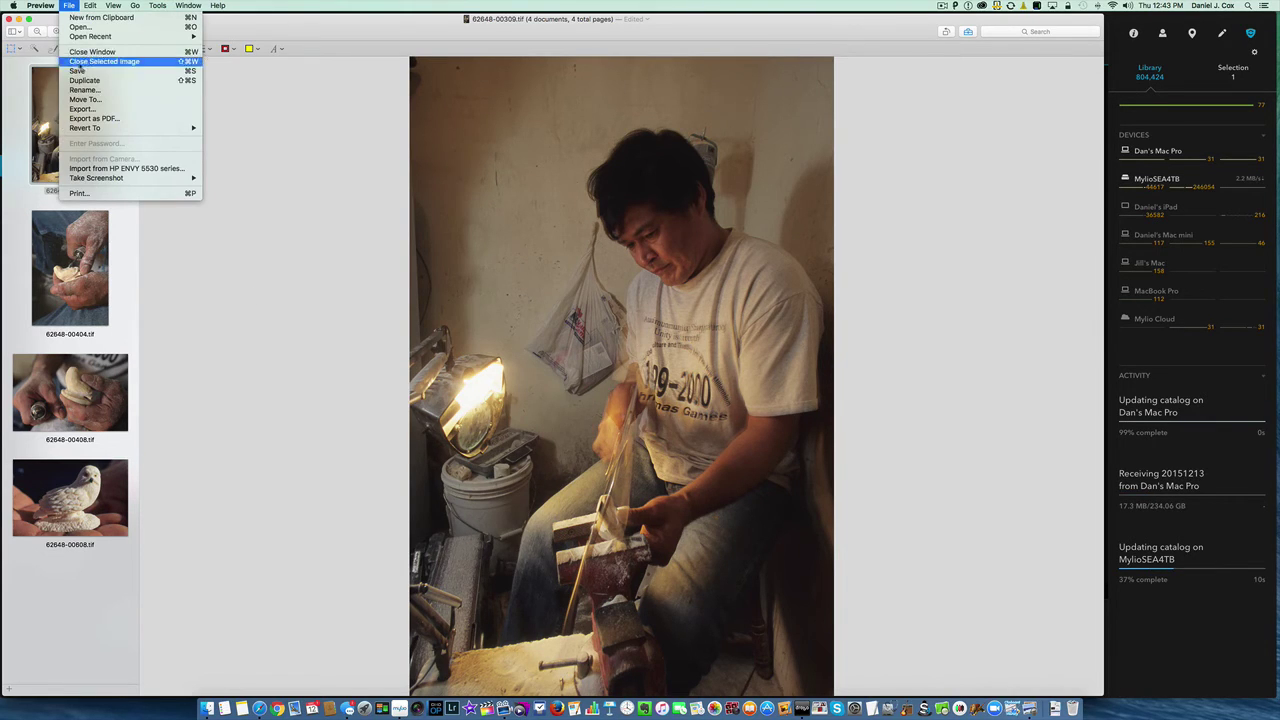
left_click(90, 71)
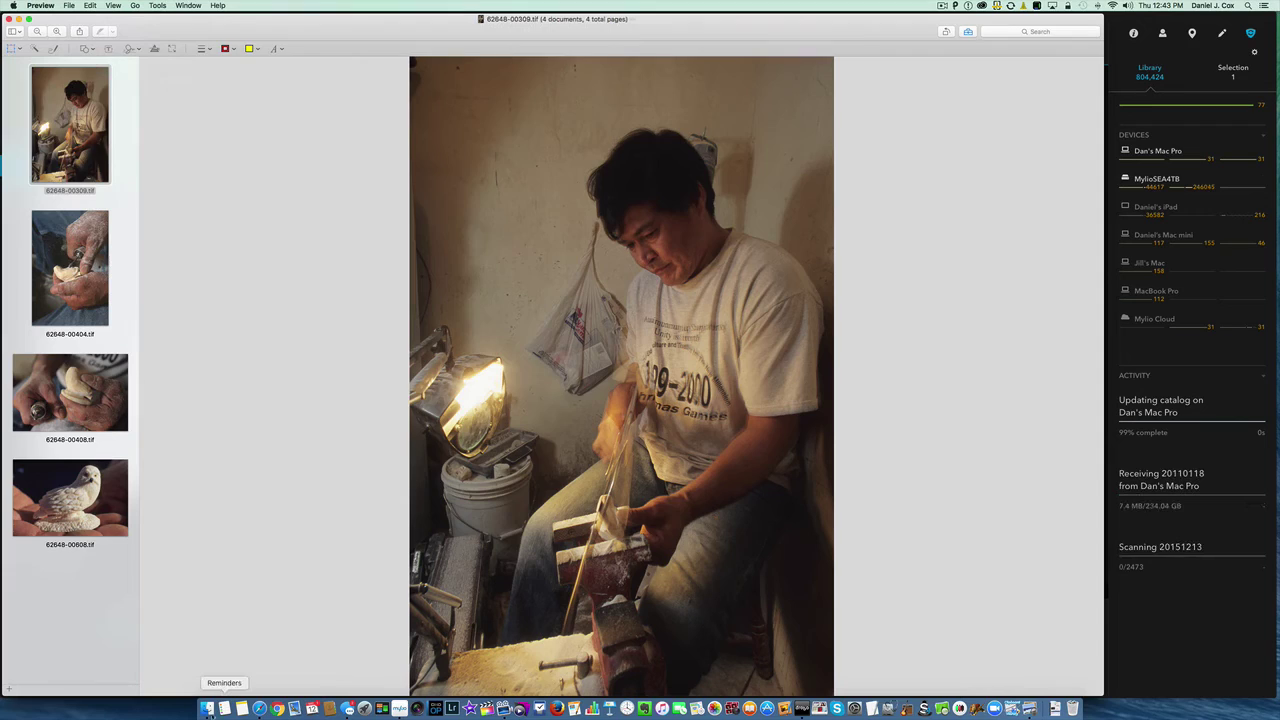
left_click(207, 708)
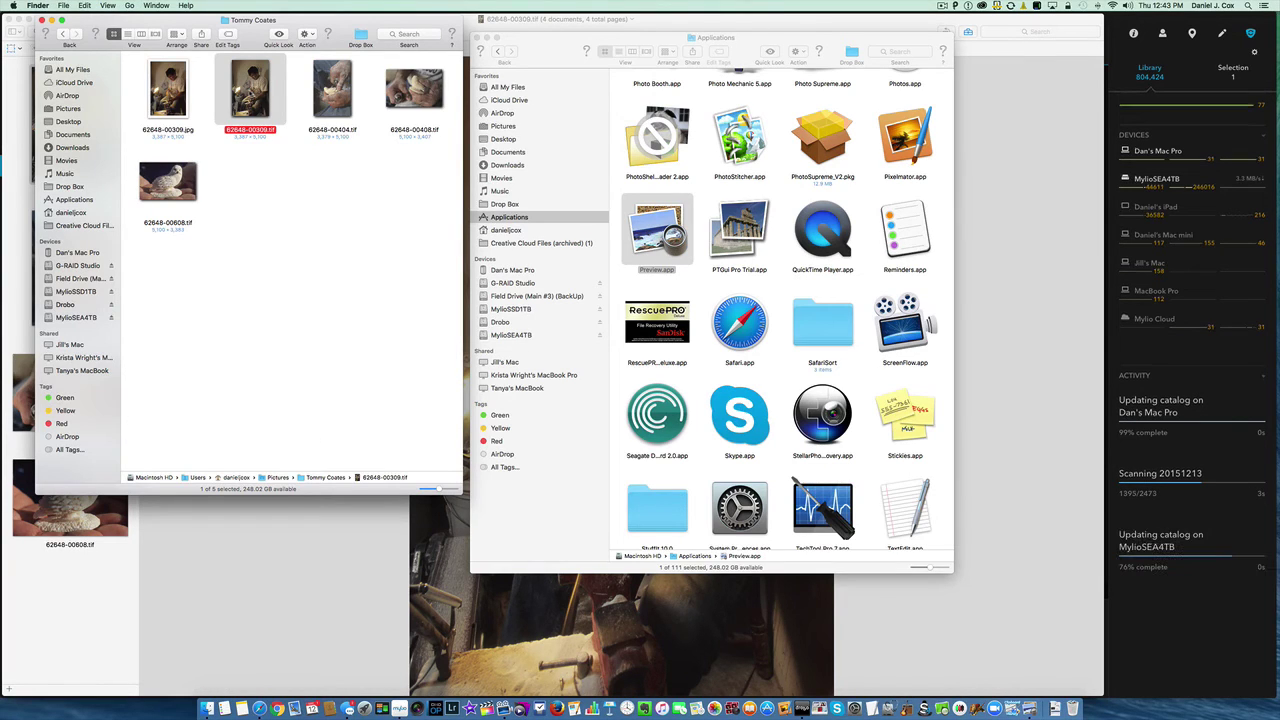
key("space")
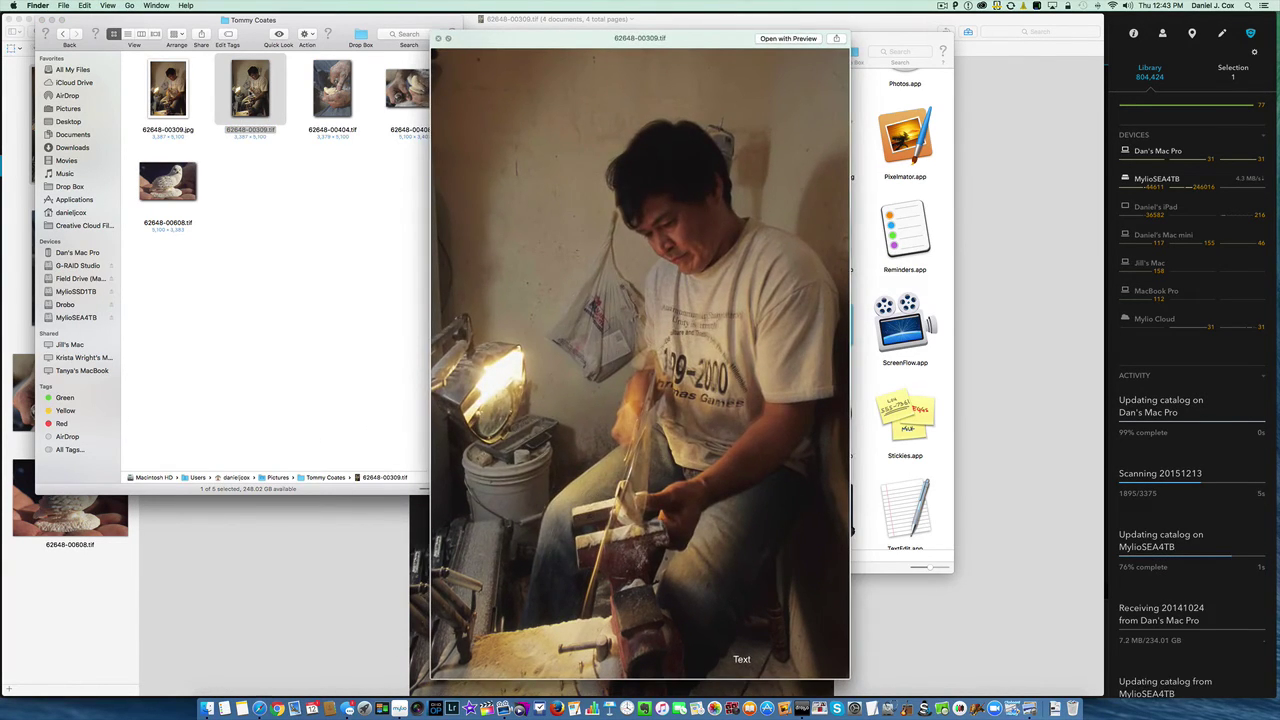
key("space")
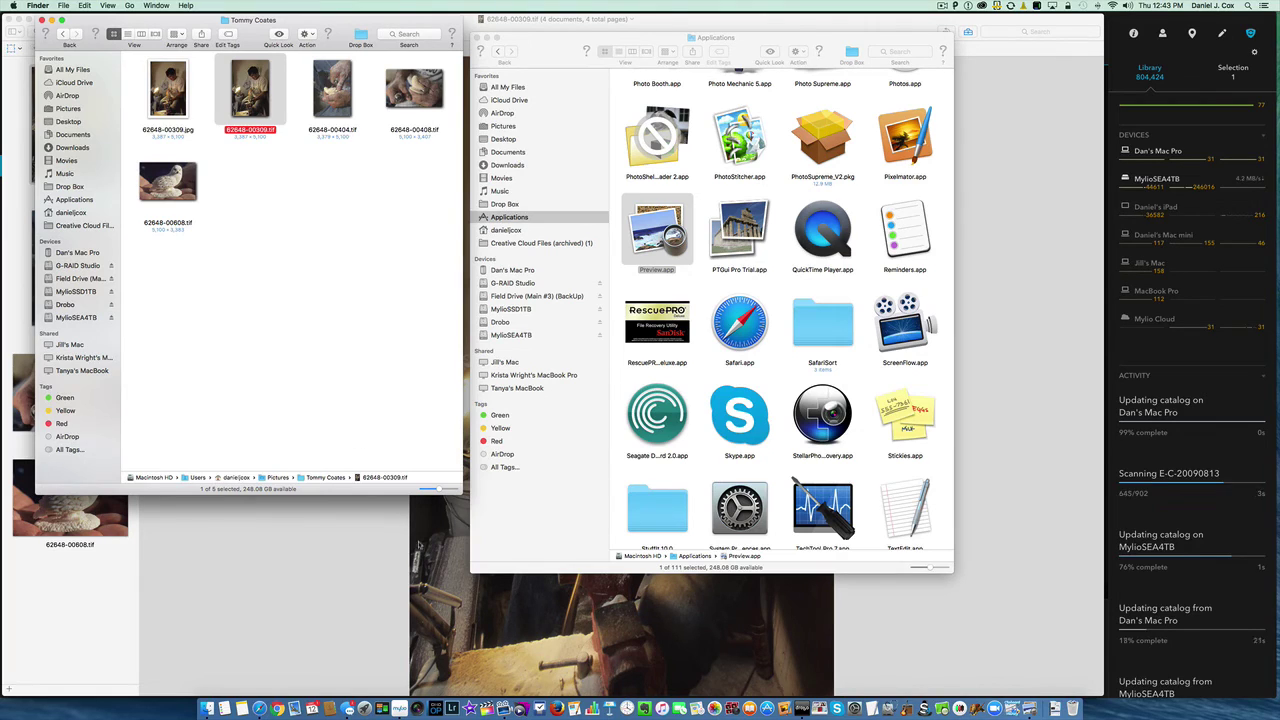
key("super+o")
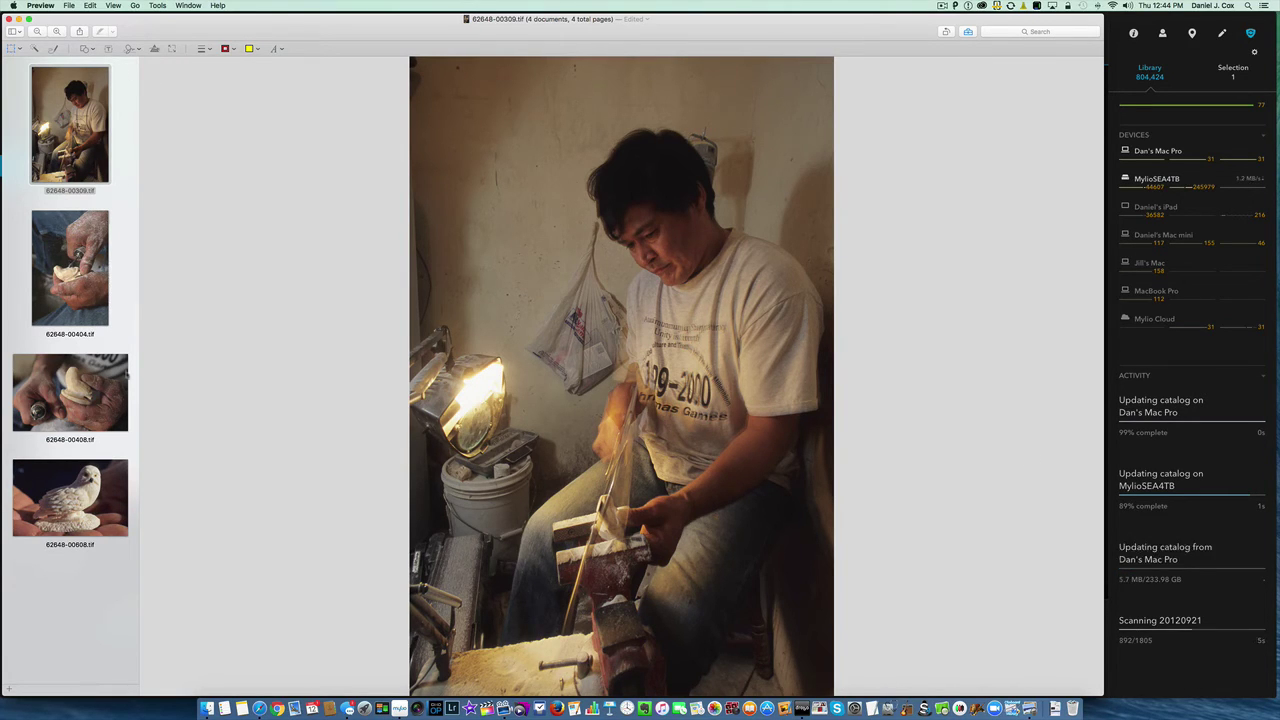
left_click(206, 708)
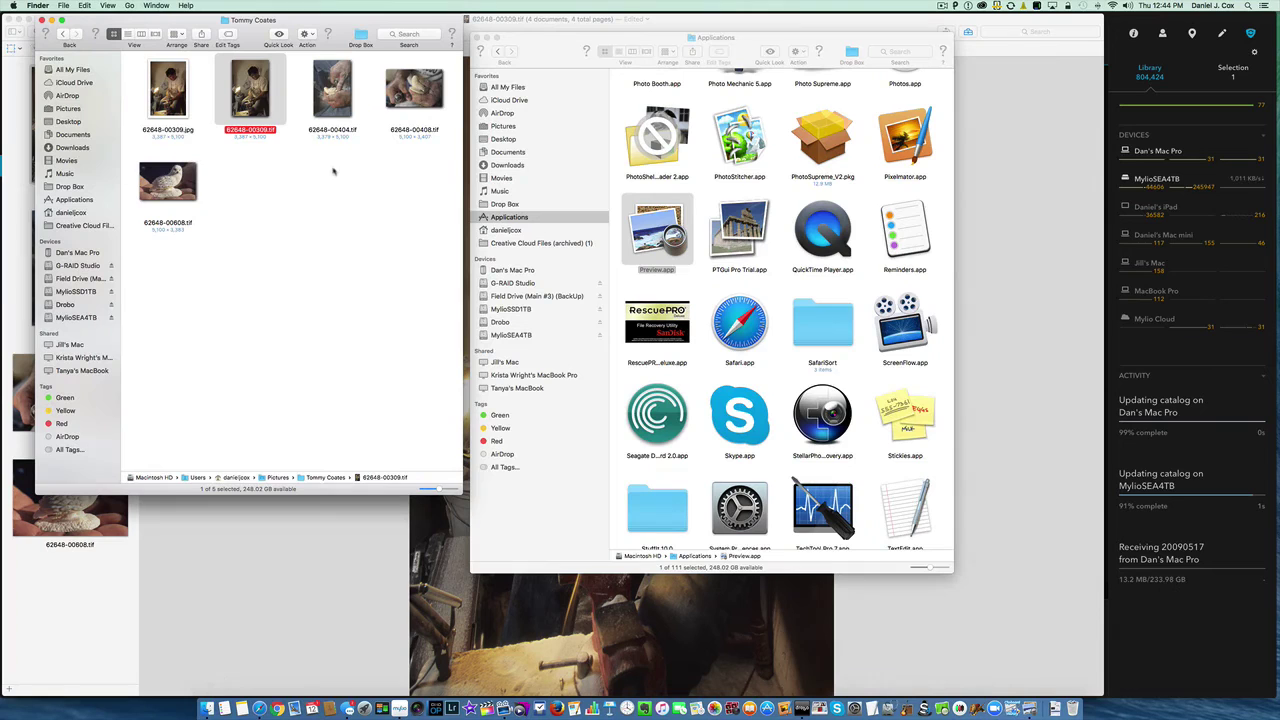
key("space")
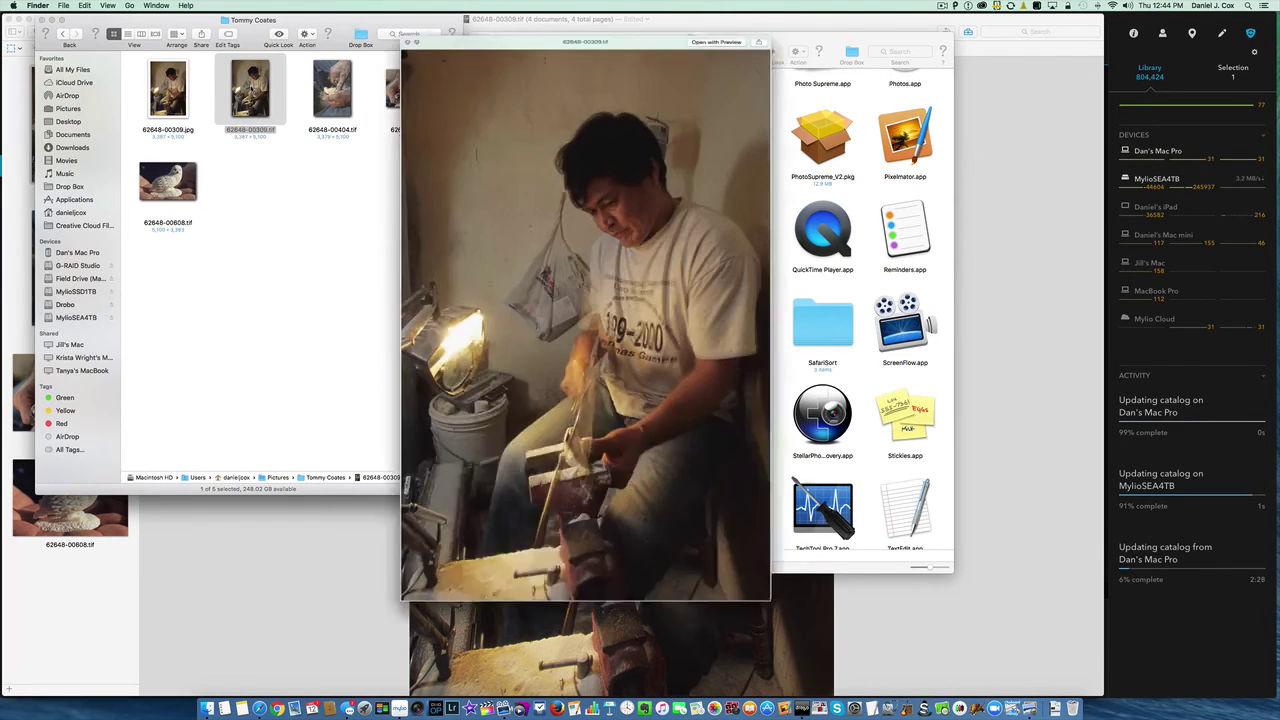
key("space")
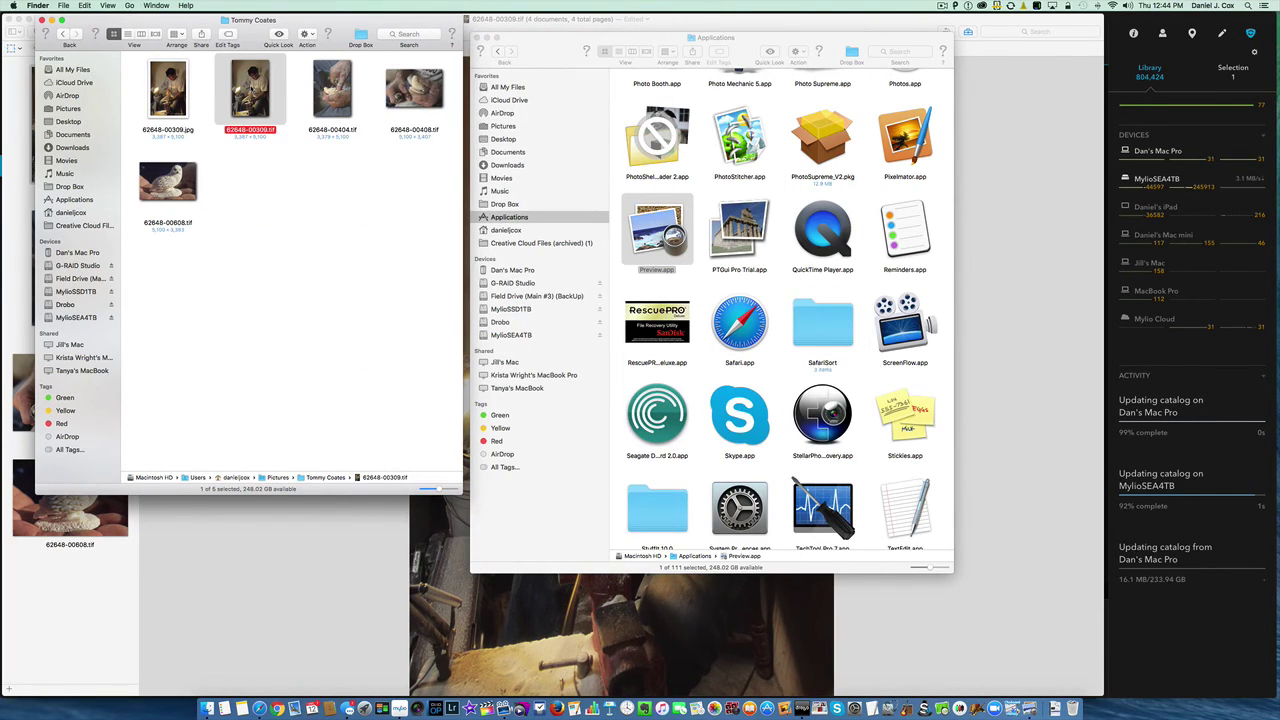
left_click(180, 104)
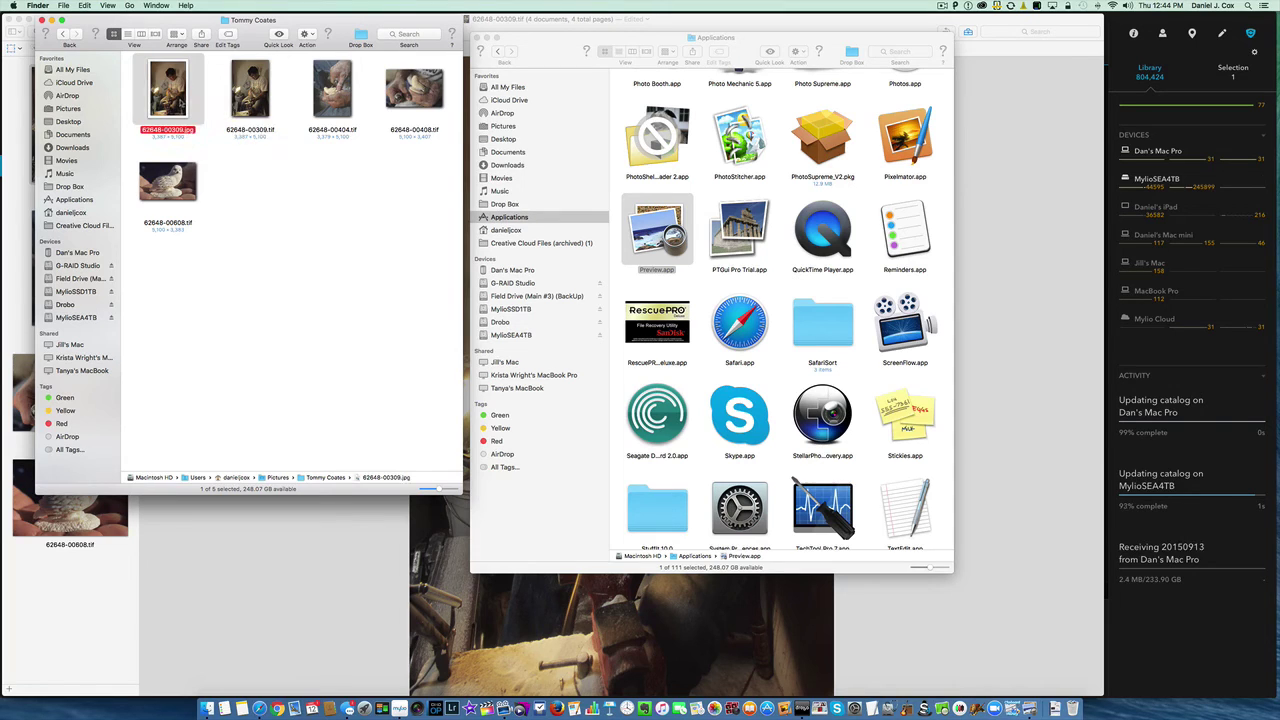
key("space")
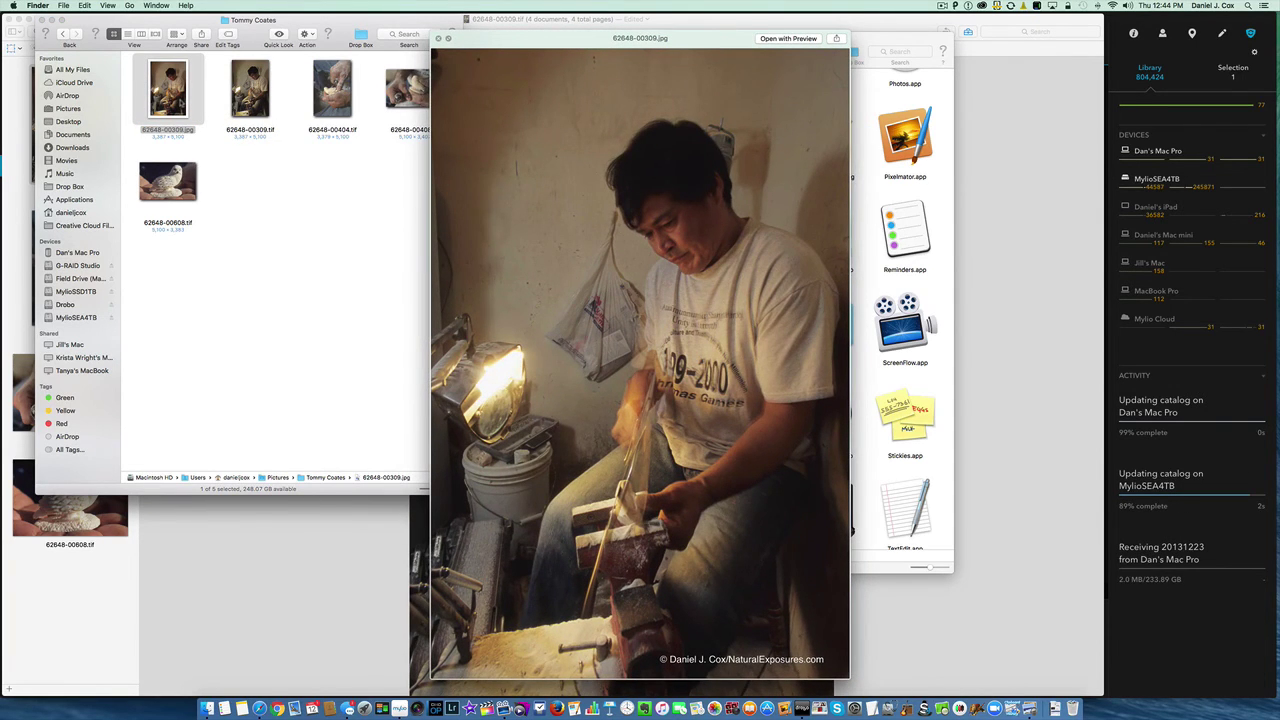
key("space")
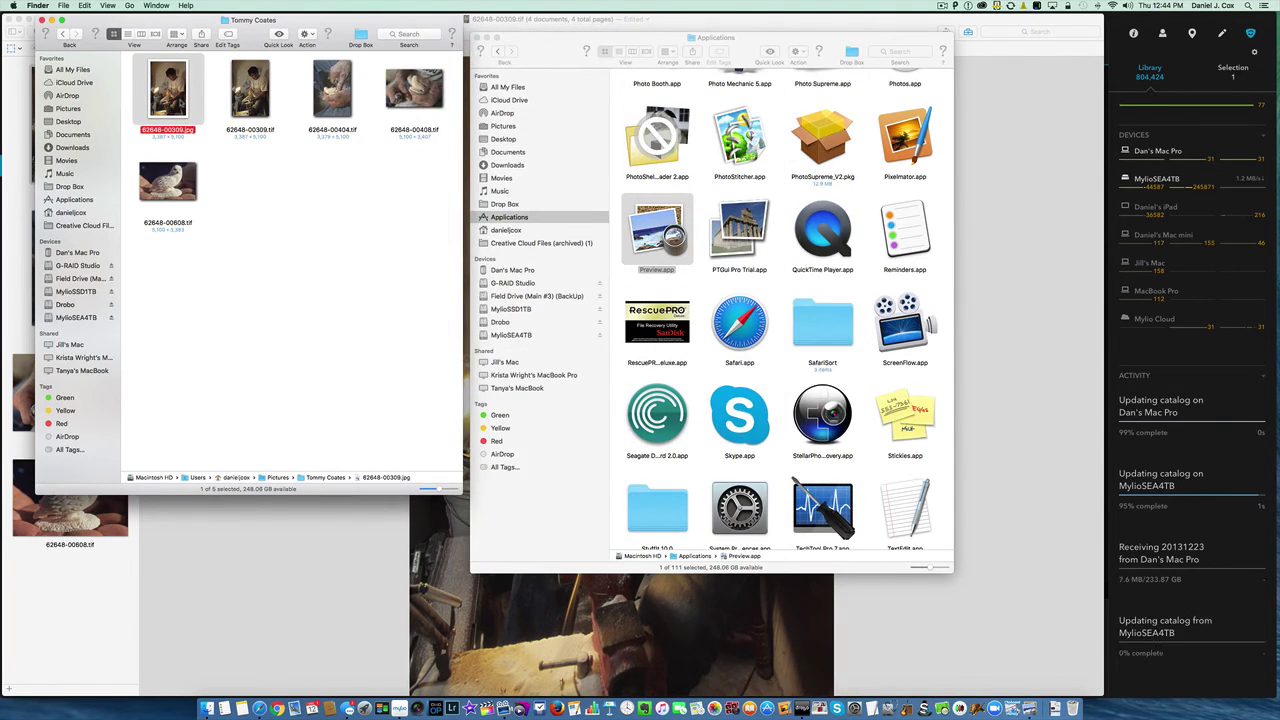